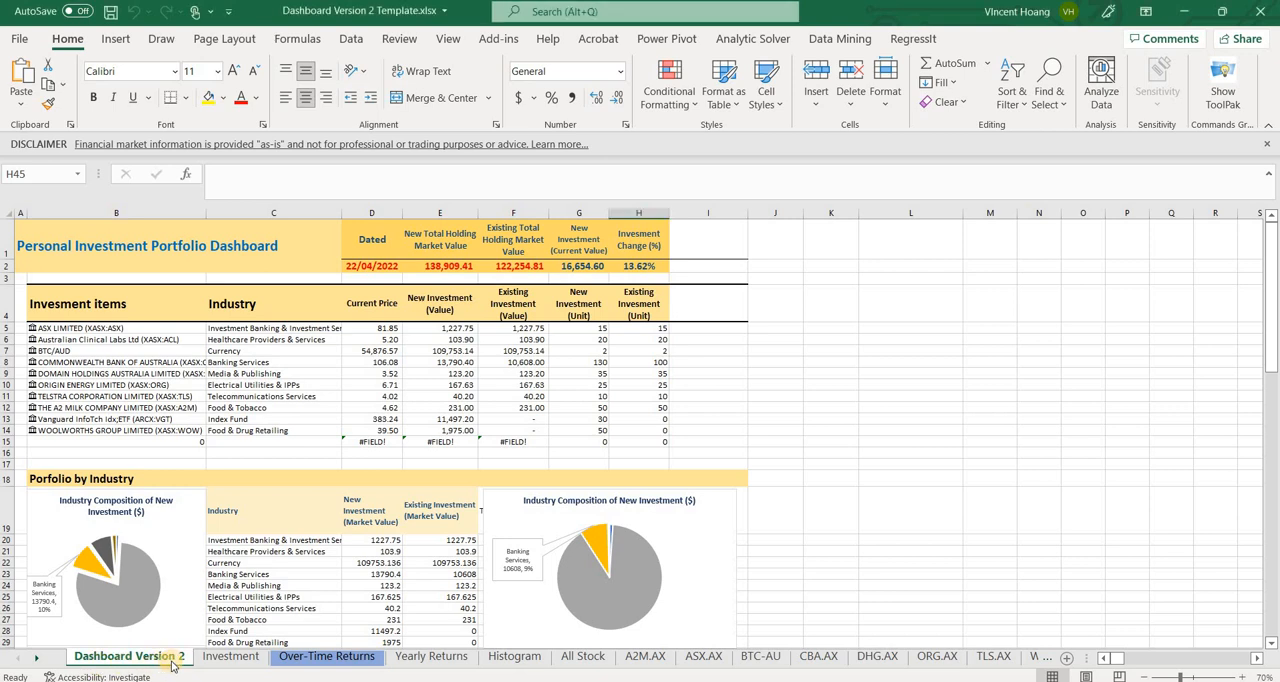
# Rename the "Dashboard Version 2" sheet as "Dashboard Version 2.2"
pyautogui.rightClick(172, 660)
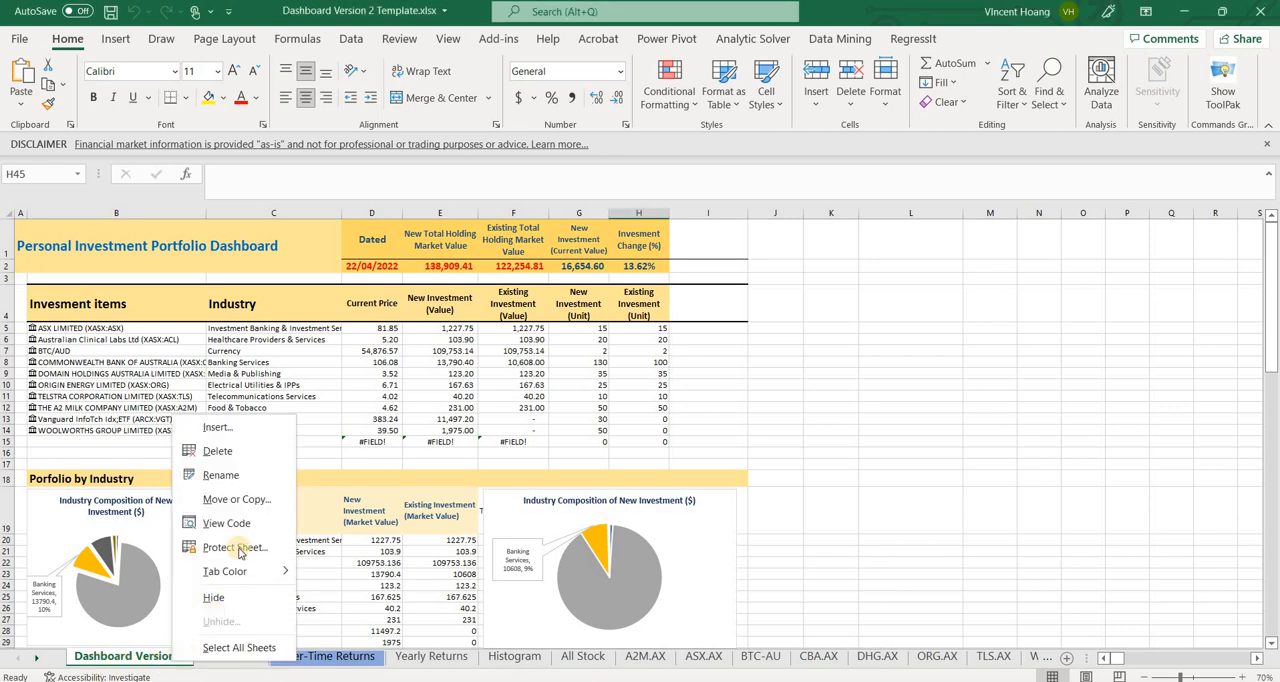
pyautogui.click(221, 476)
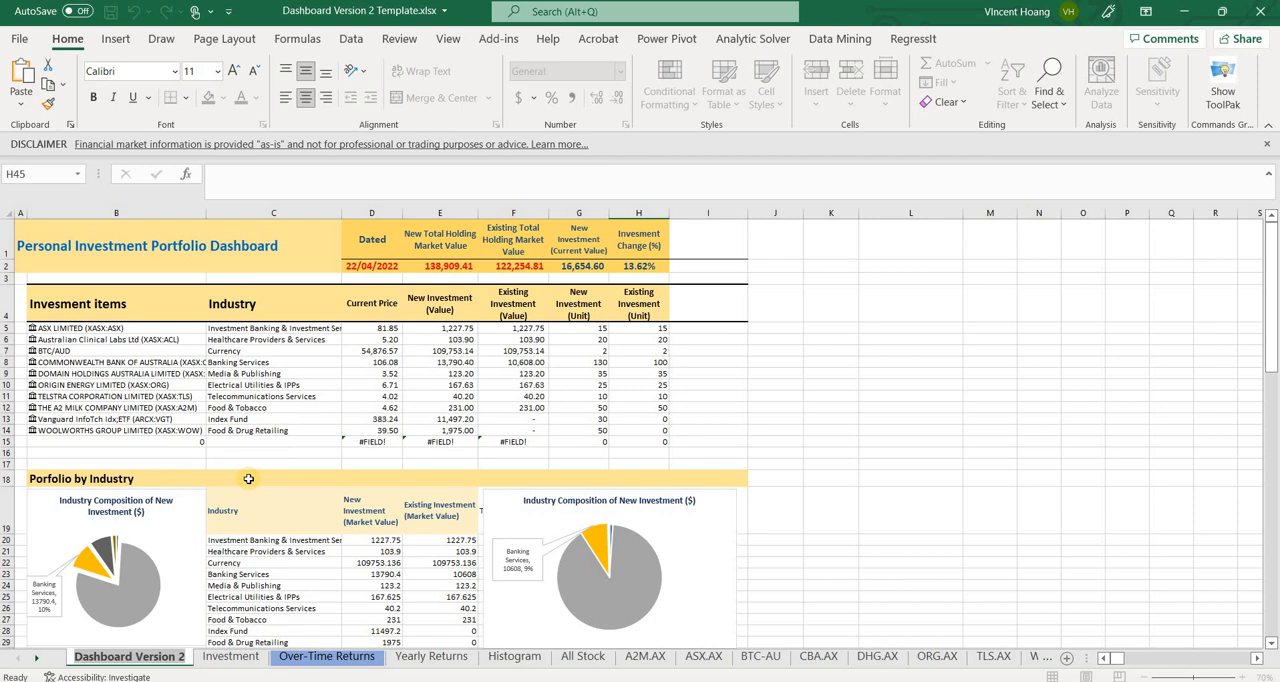
pyautogui.write('.2')
pyautogui.press('Return')
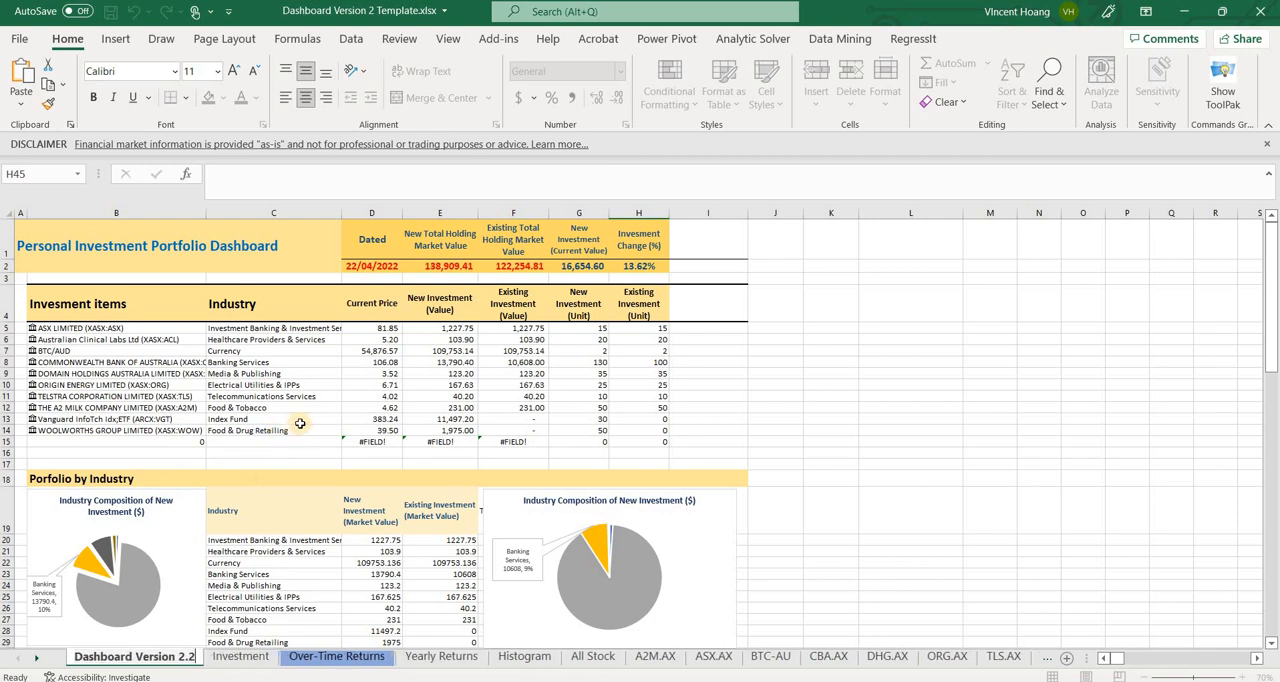
pyautogui.click(300, 422)
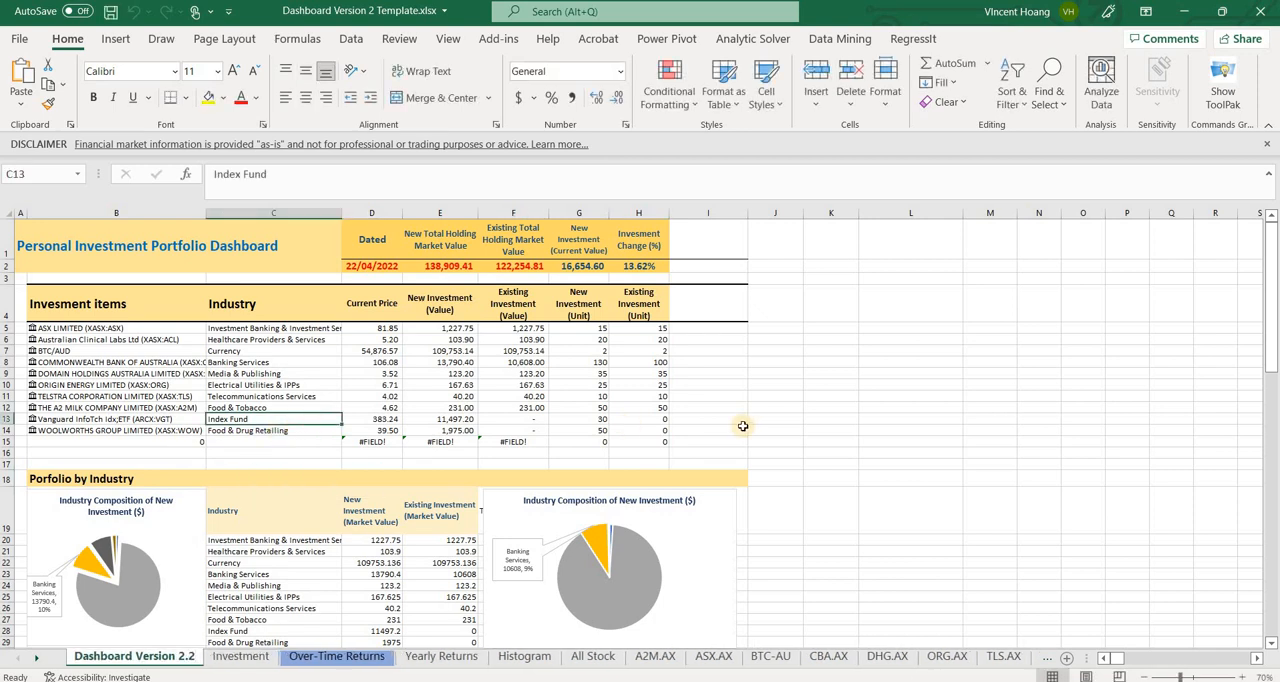
# Insert a blank column before the One-Year Trend column of the Return and Risk Analysis table
pyautogui.scroll(-6, 743, 426)
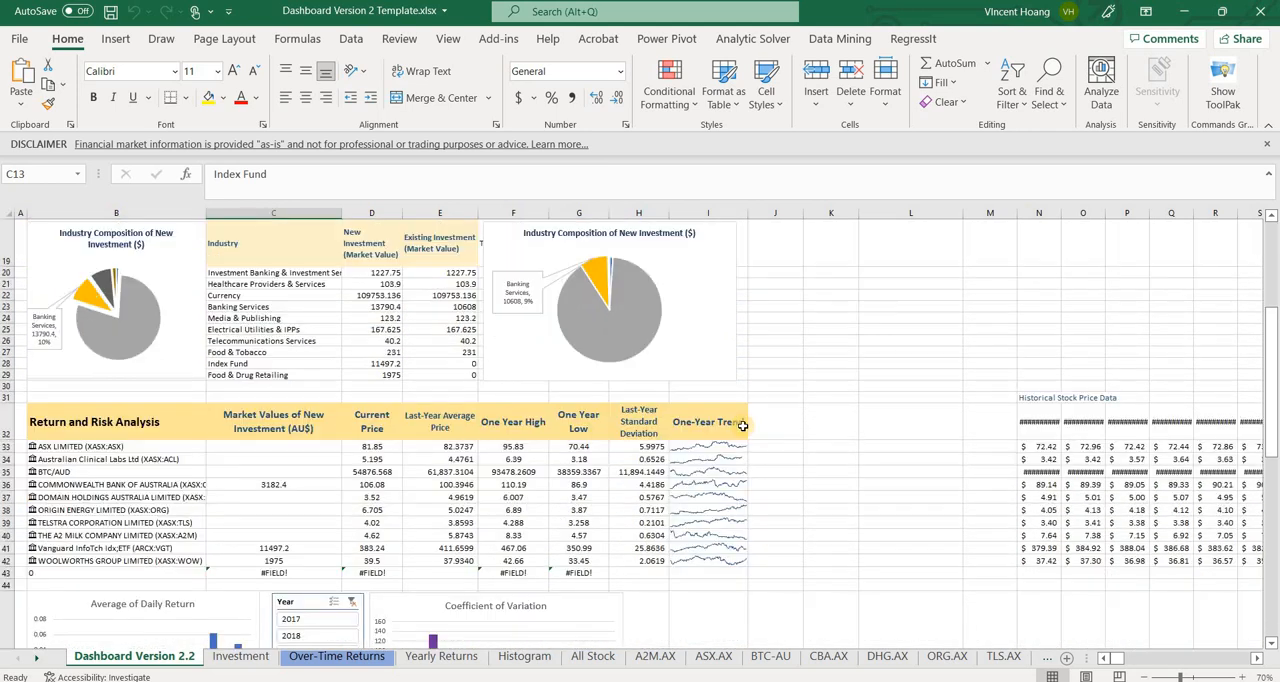
pyautogui.scroll(-1, 743, 426)
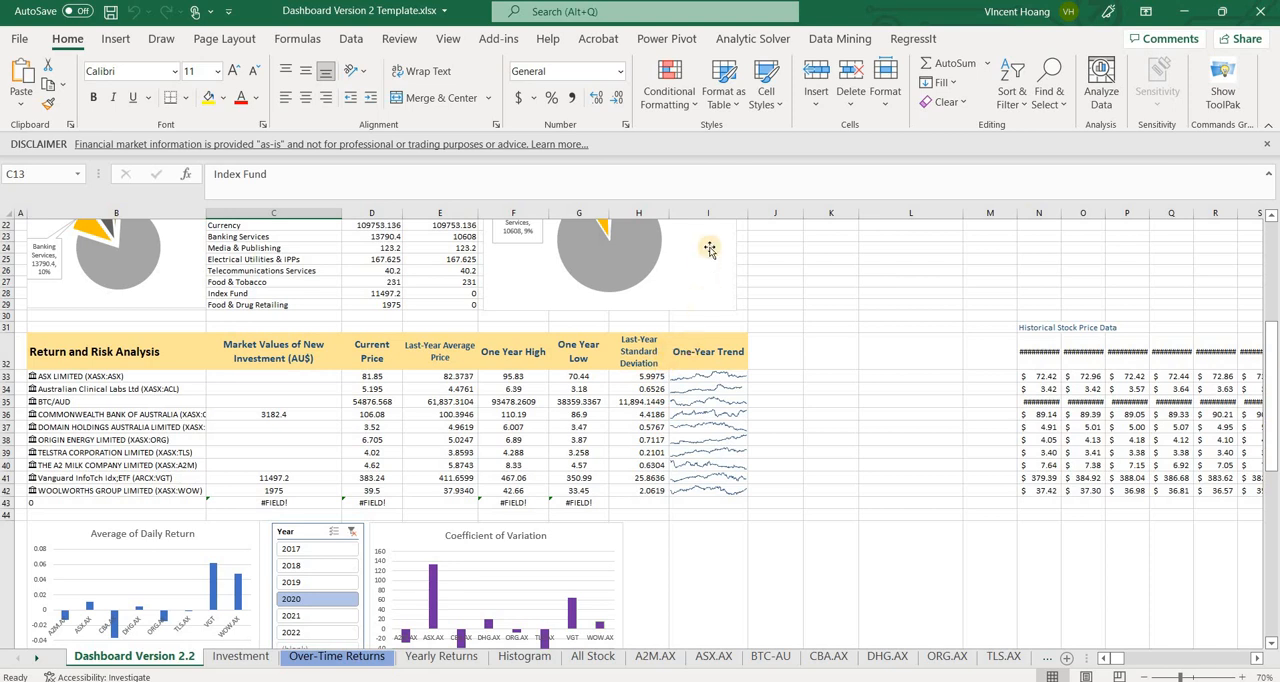
pyautogui.click(708, 213)
pyautogui.rightClick(708, 213)
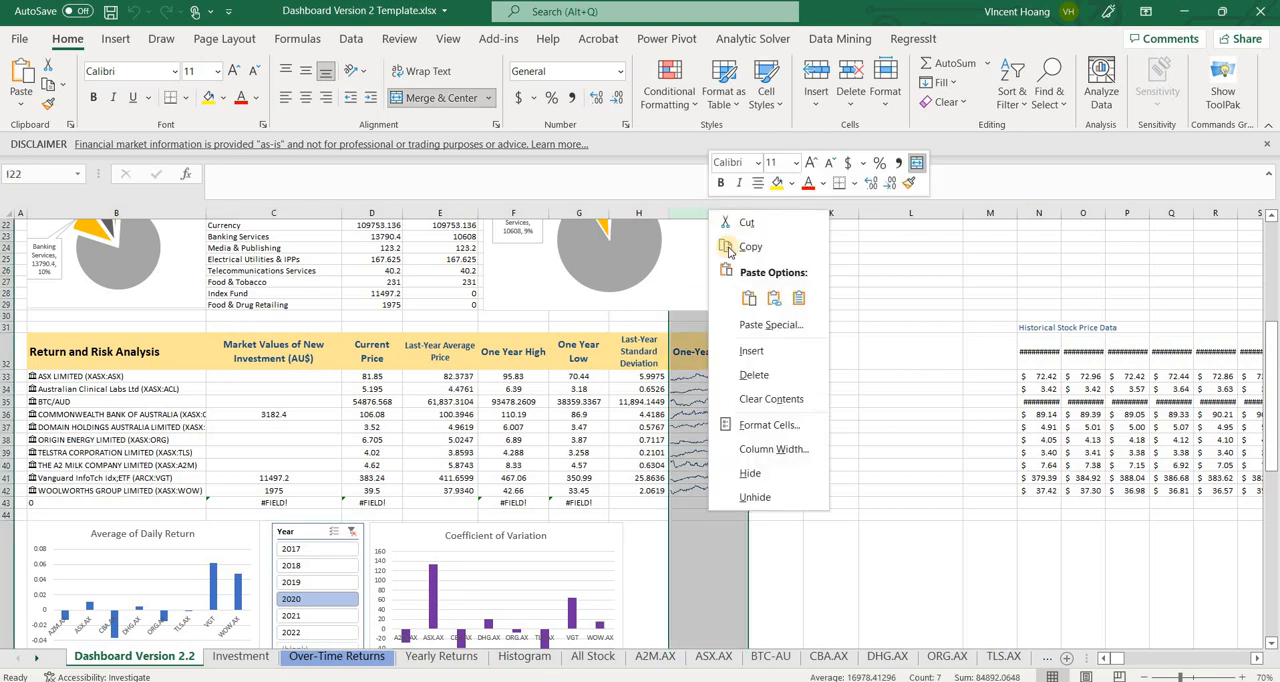
pyautogui.click(751, 351)
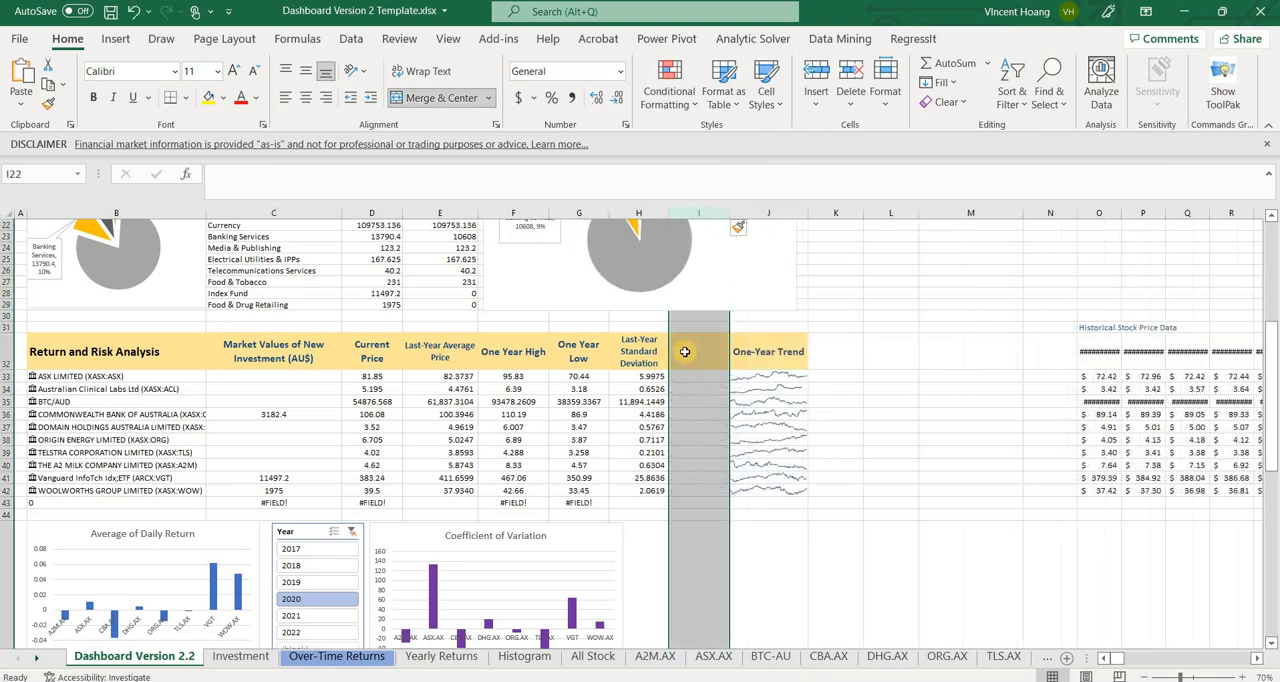
# Enter the header "Coefficient of Variation" in cell I32 of the Return and Risk Analysis table
pyautogui.click(685, 351)
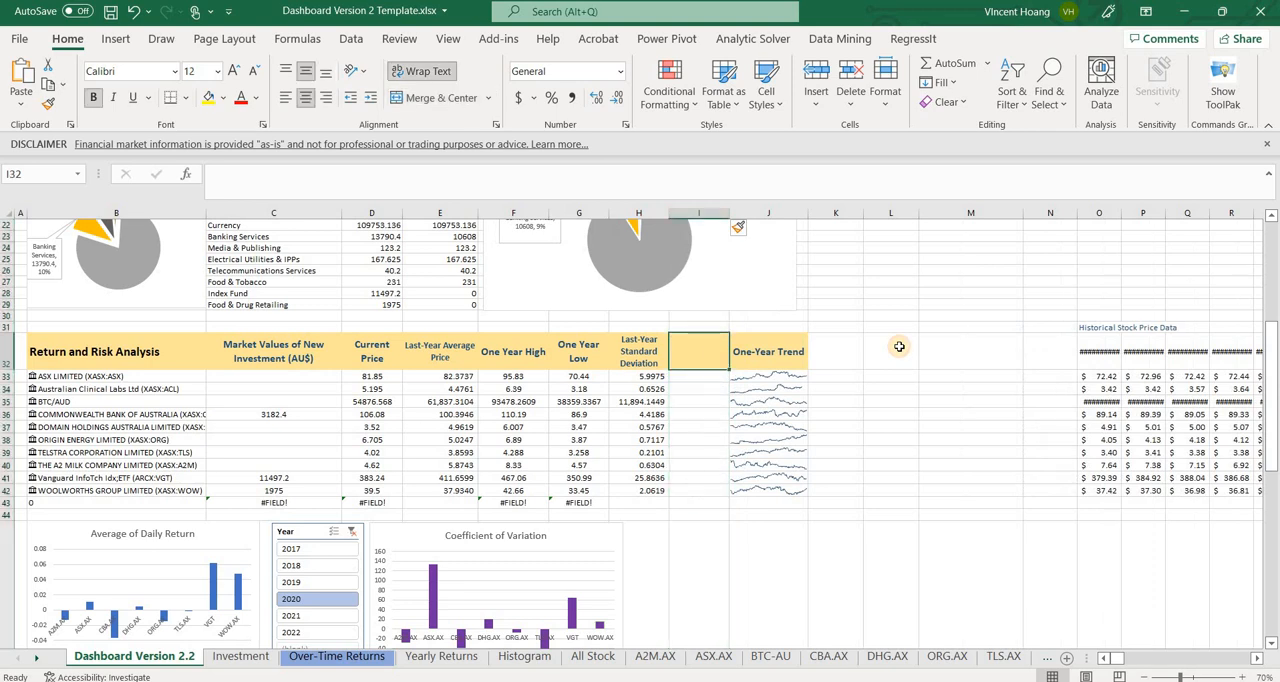
pyautogui.write('Coff')
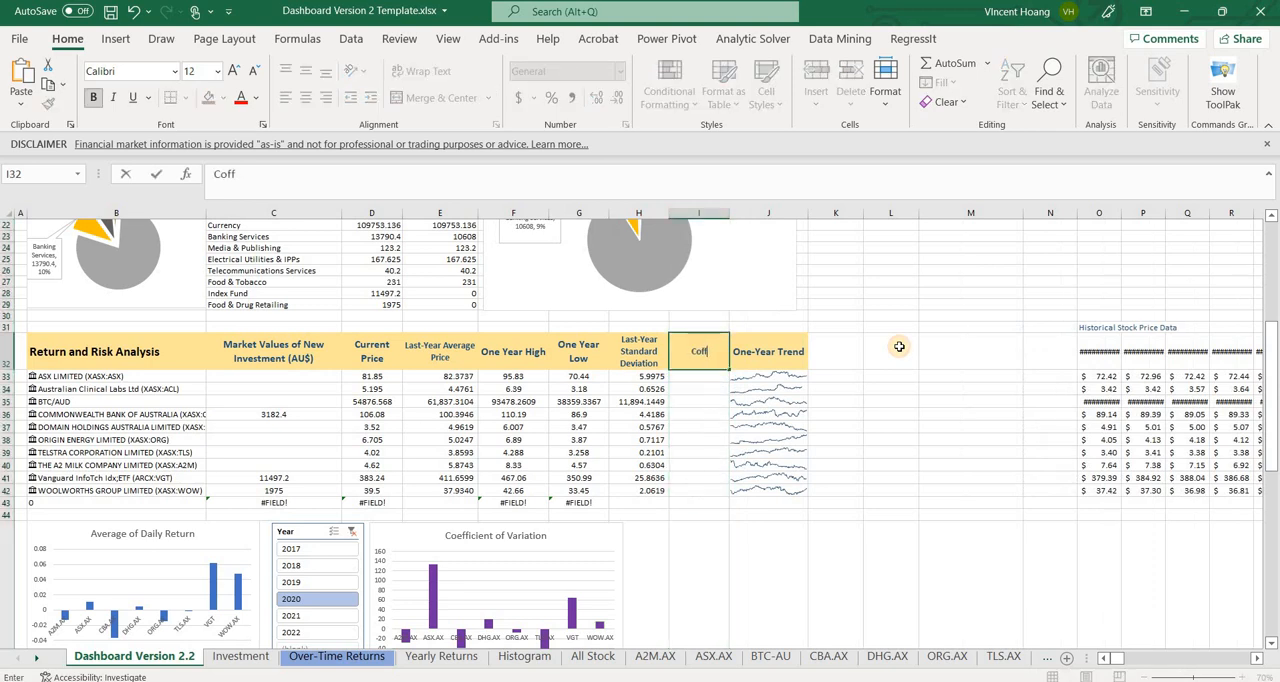
pyautogui.press('BackSpace')
pyautogui.press('BackSpace')
pyautogui.write('efficient of Variation')
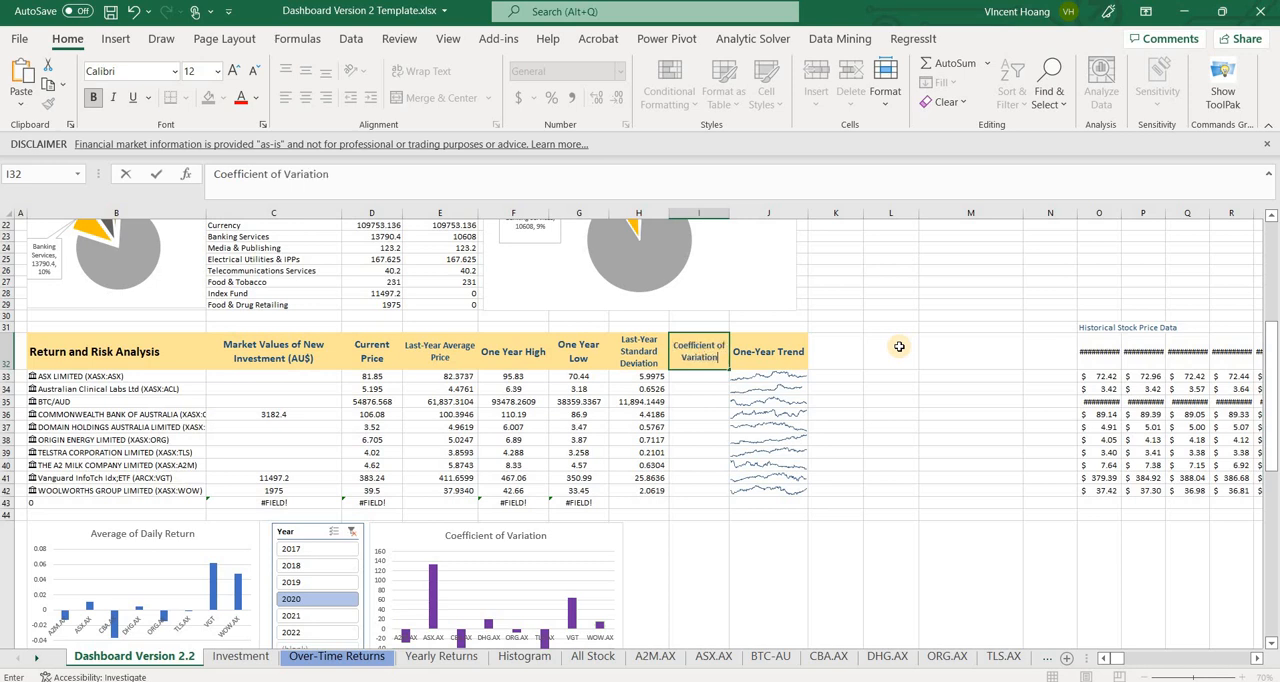
pyautogui.press('Return')
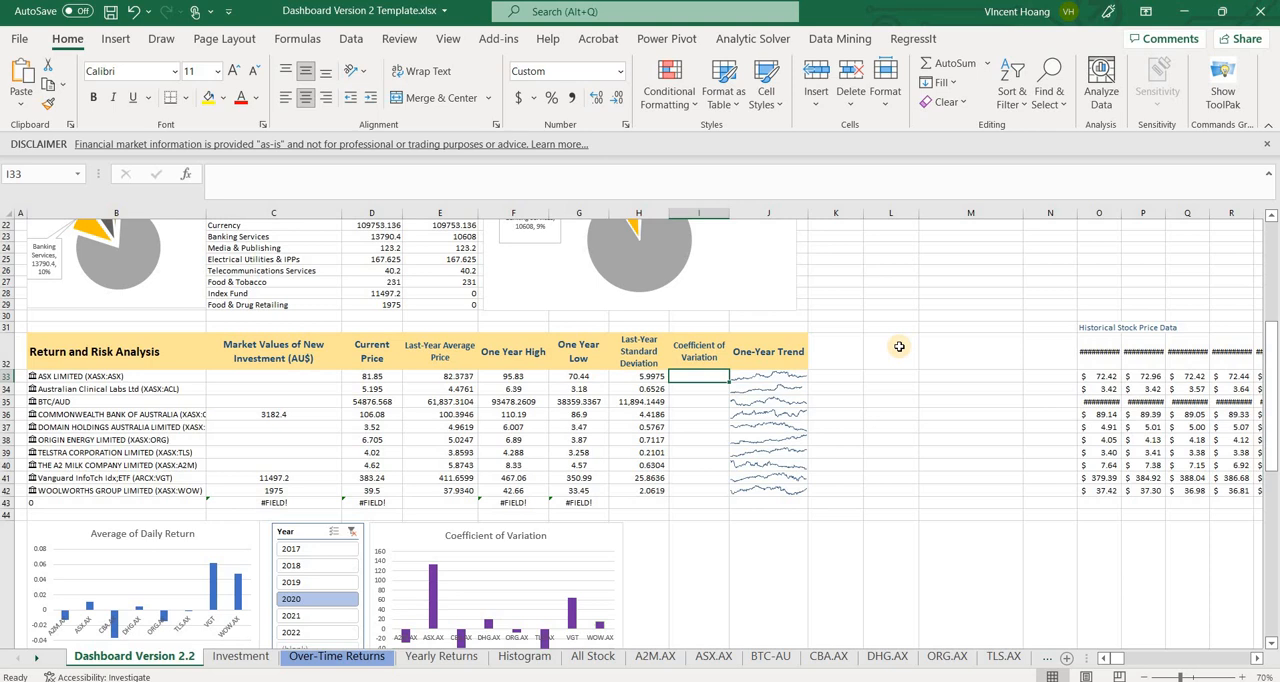
# Calculate the coefficient of variation in I33 with =H33/E33 and fill the formula down to row 43
pyautogui.write('=')
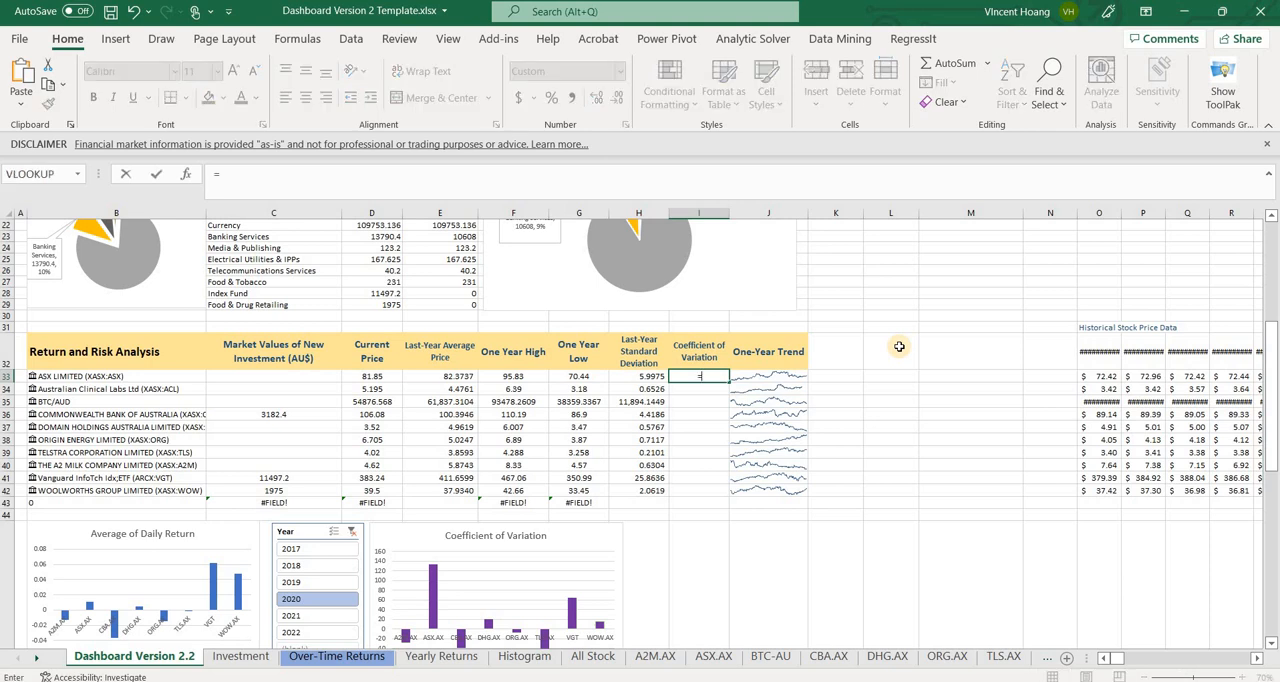
pyautogui.click(657, 376)
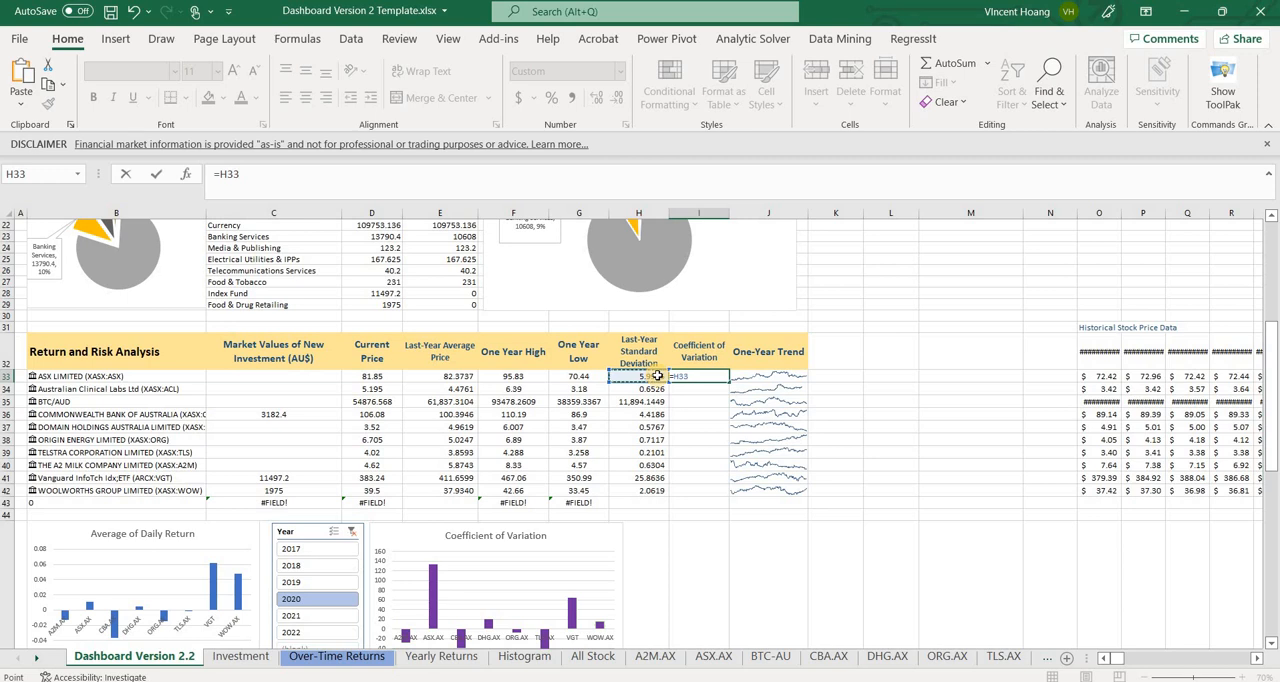
pyautogui.write('/')
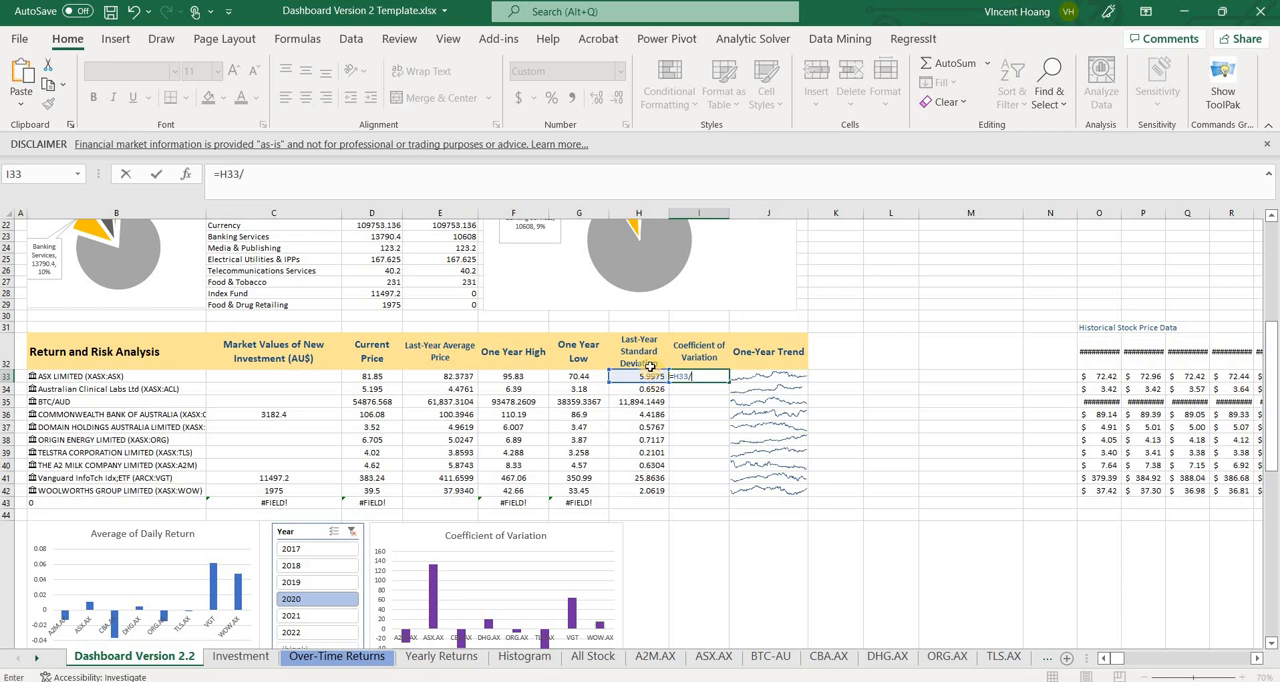
pyautogui.click(454, 374)
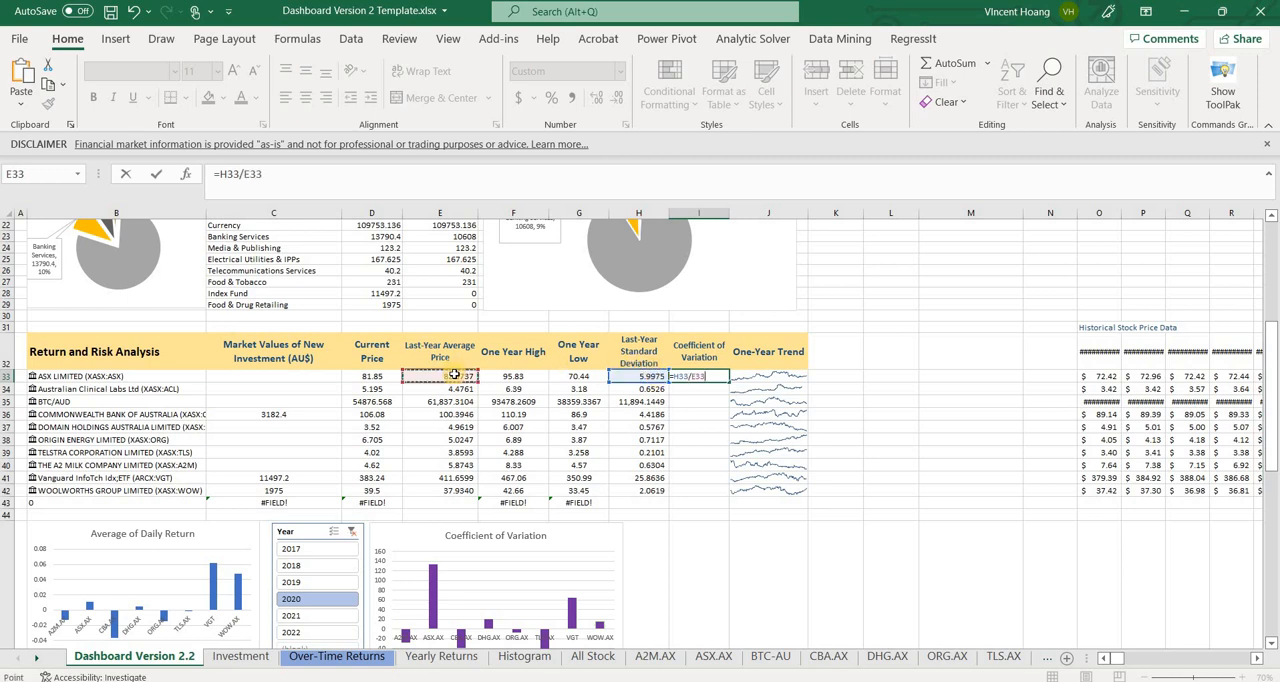
pyautogui.press('Return')
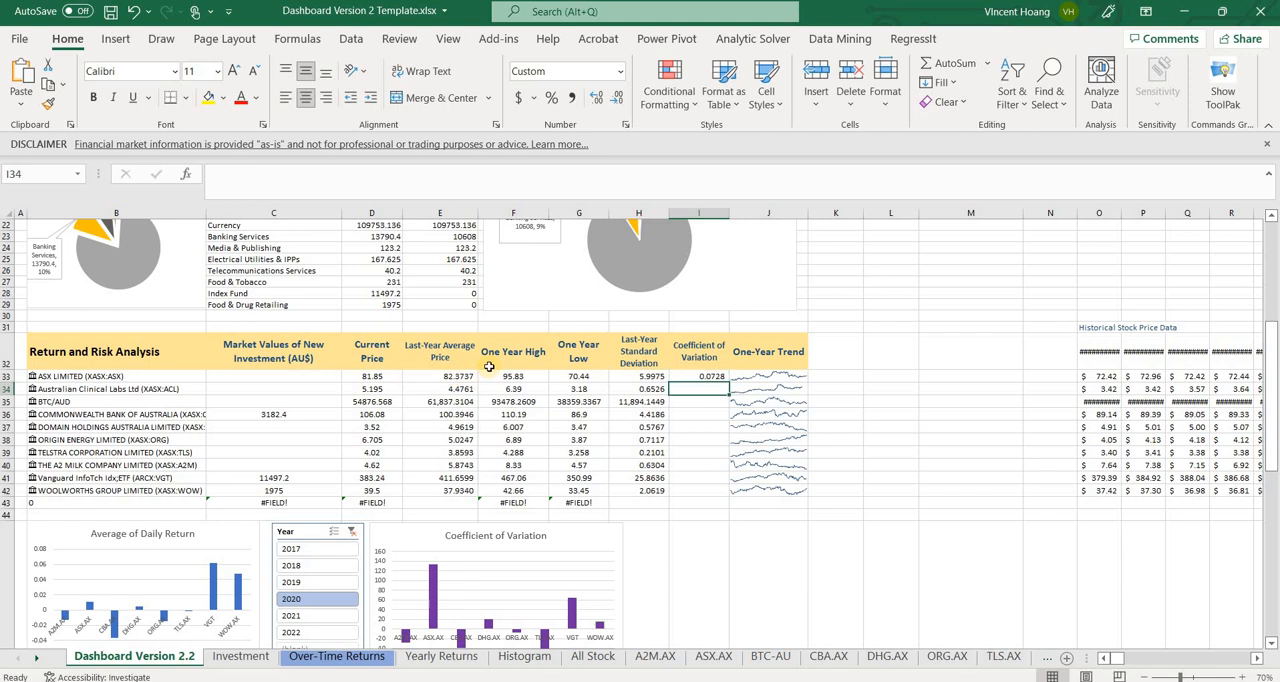
pyautogui.click(717, 375)
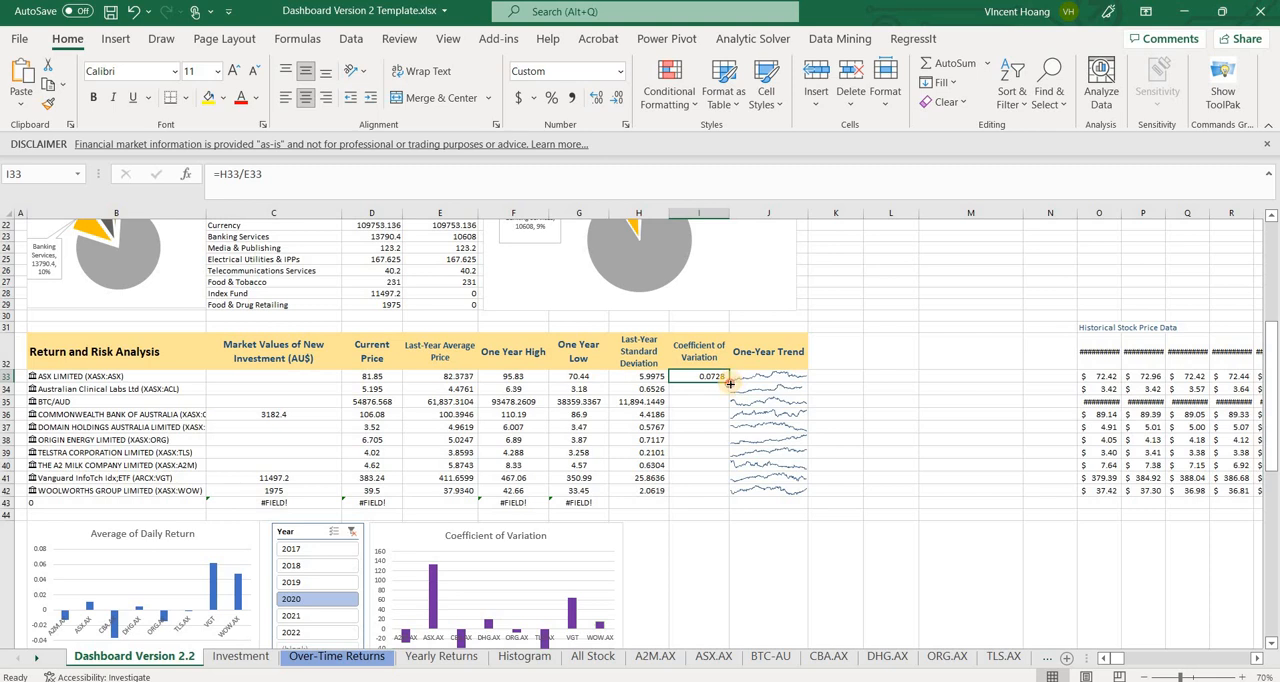
pyautogui.doubleClick(730, 383)
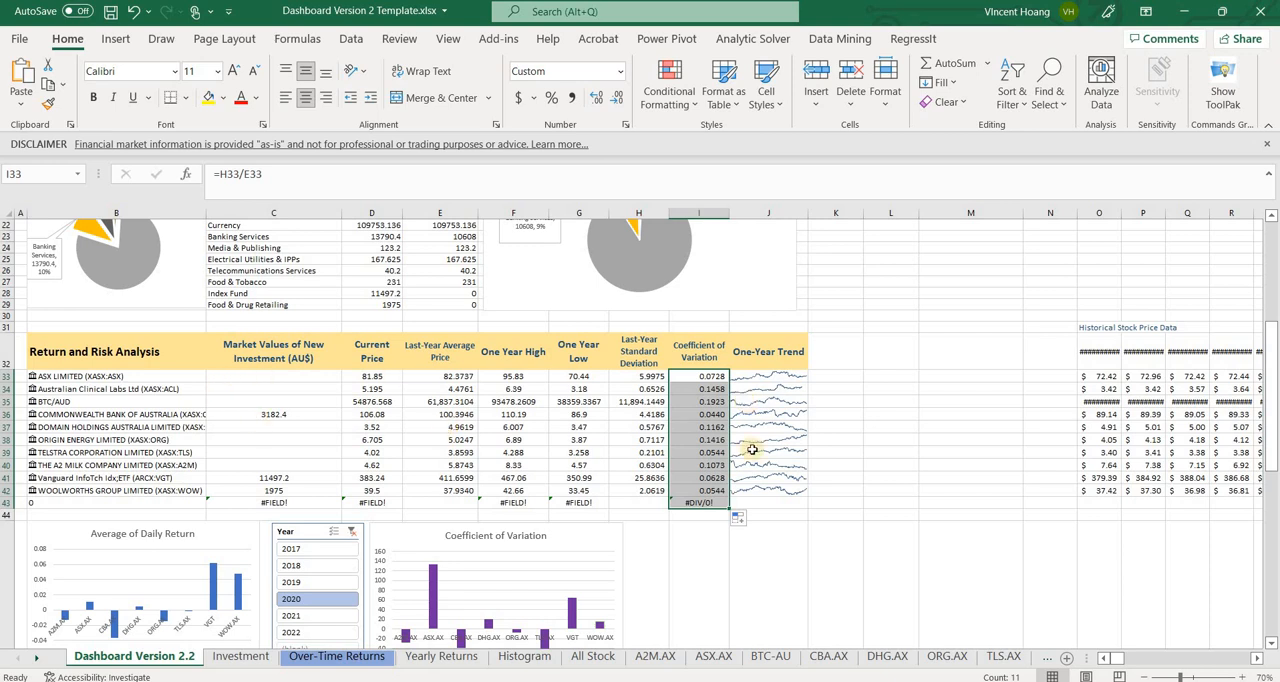
# In the major stocks trends table, move the Range, Interquartile Range and Standard Deviation headers and values one column left, to I55:K60
pyautogui.scroll(-3, 752, 449)
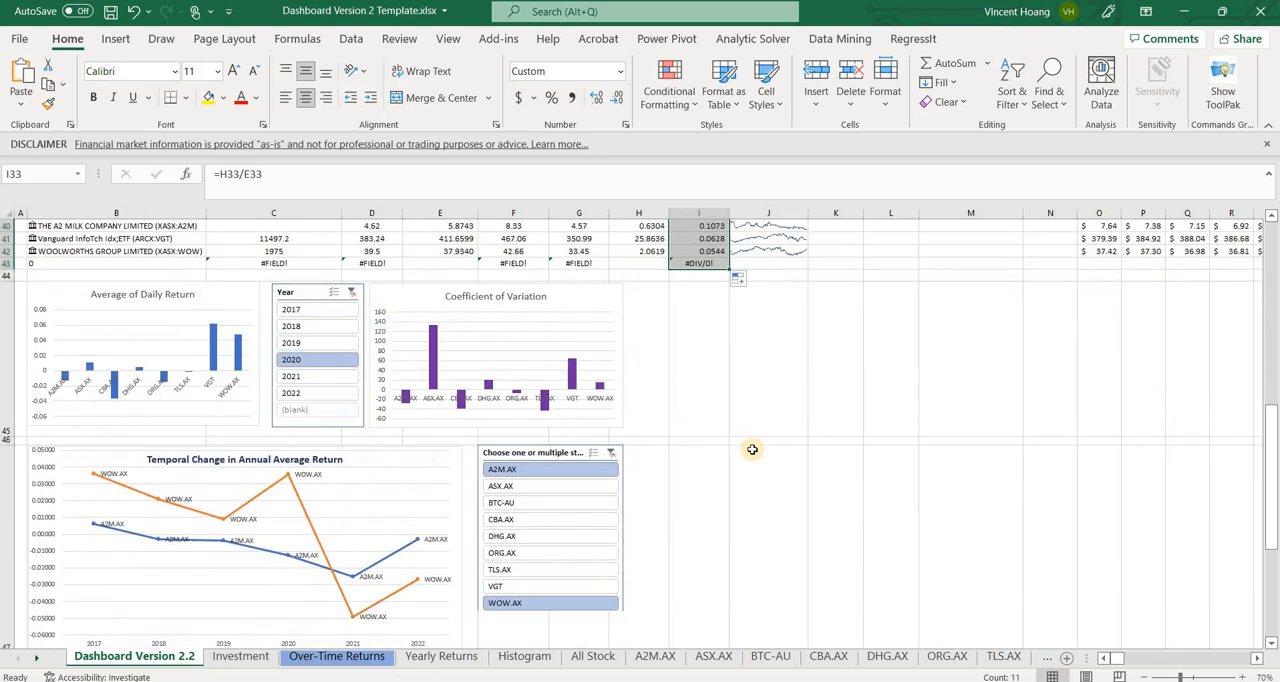
pyautogui.scroll(-3, 752, 449)
pyautogui.scroll(-5, 752, 449)
pyautogui.scroll(2, 752, 449)
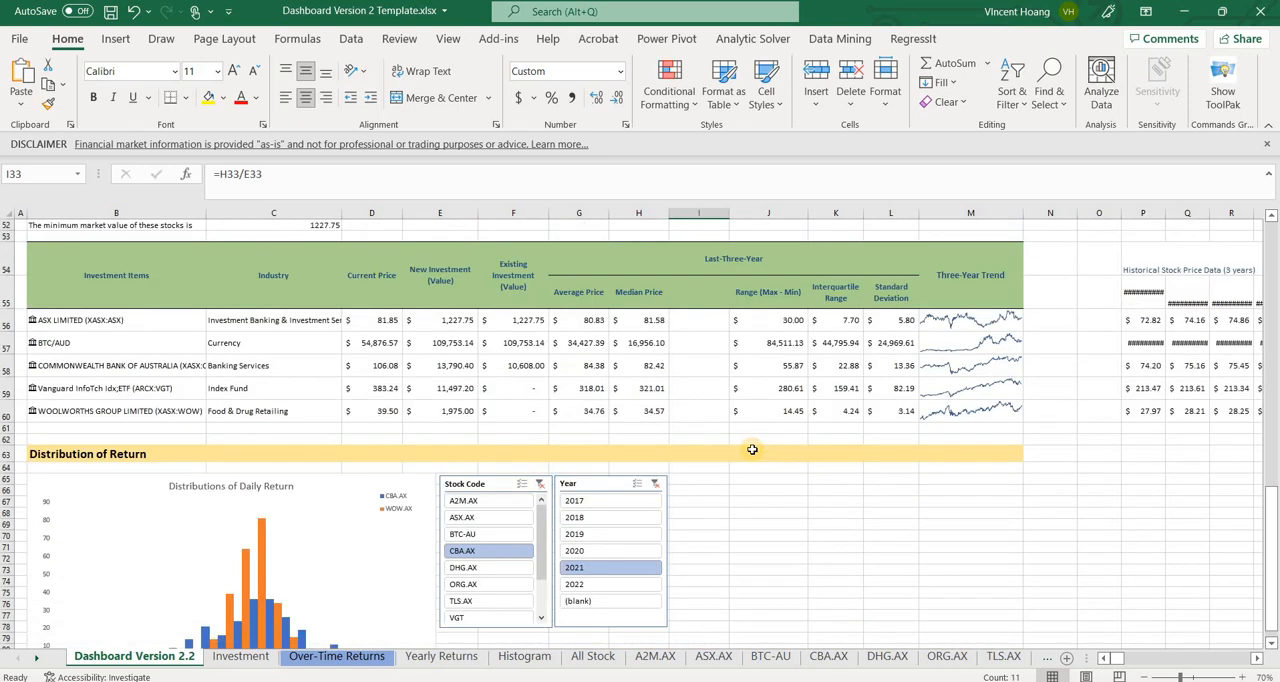
pyautogui.scroll(1, 752, 449)
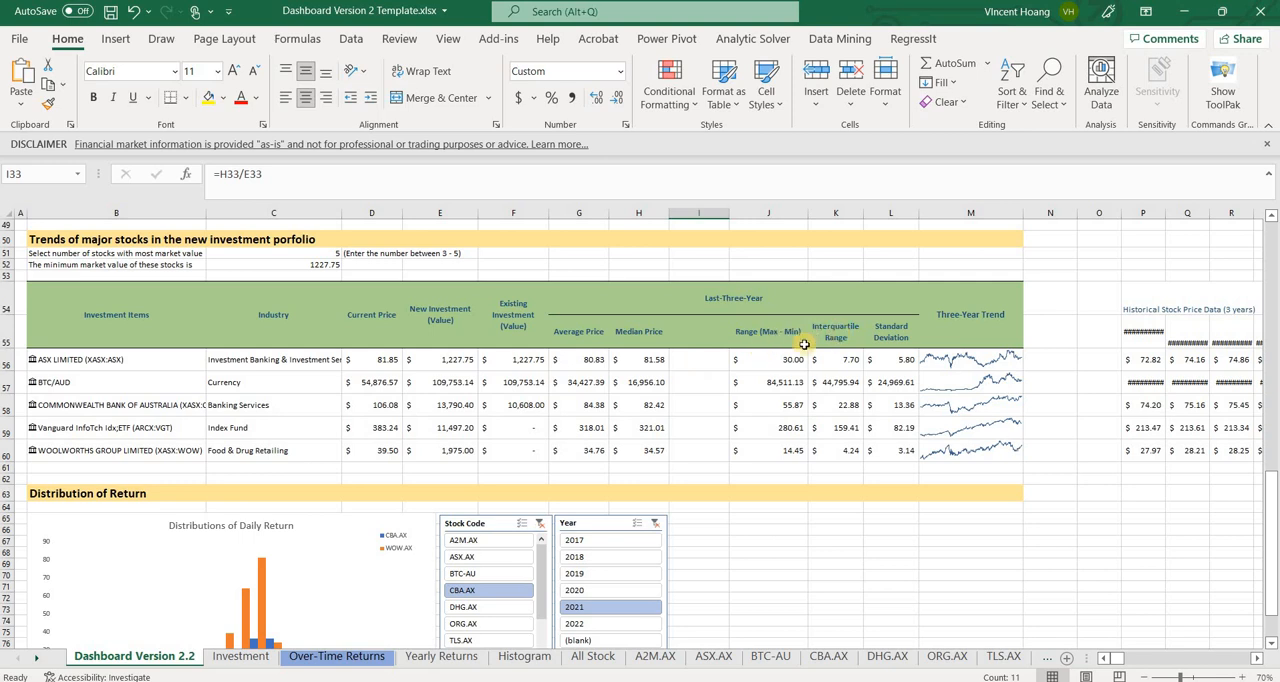
pyautogui.moveTo(765, 335); pyautogui.dragTo(824, 463)
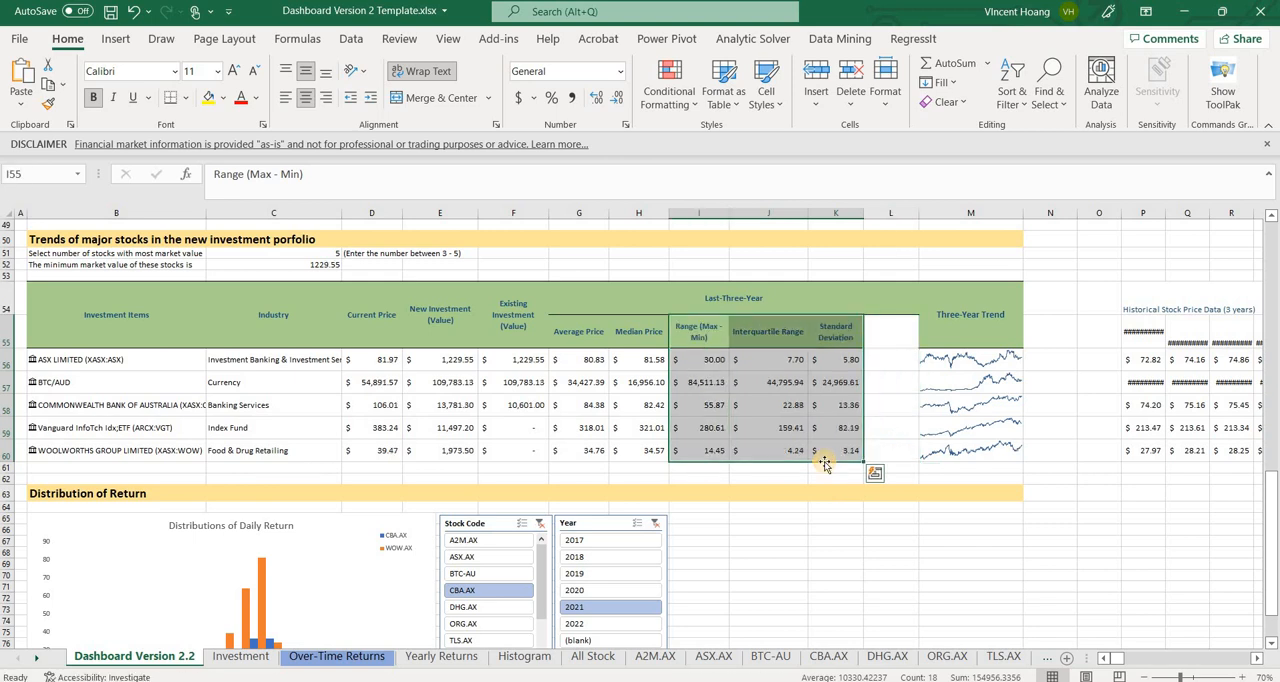
# Enter the header "Coeffient of Variation" in cell L55, beside Standard Deviation in the major stocks table
pyautogui.click(878, 333)
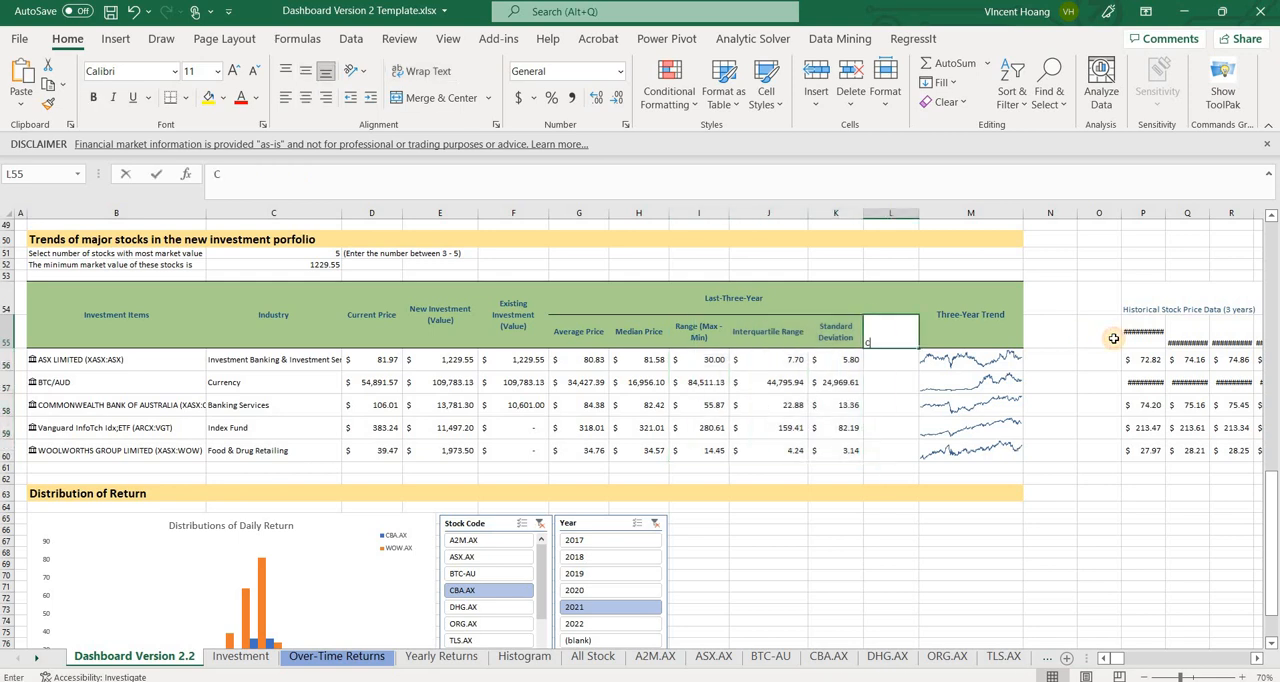
pyautogui.write('Coeffient')
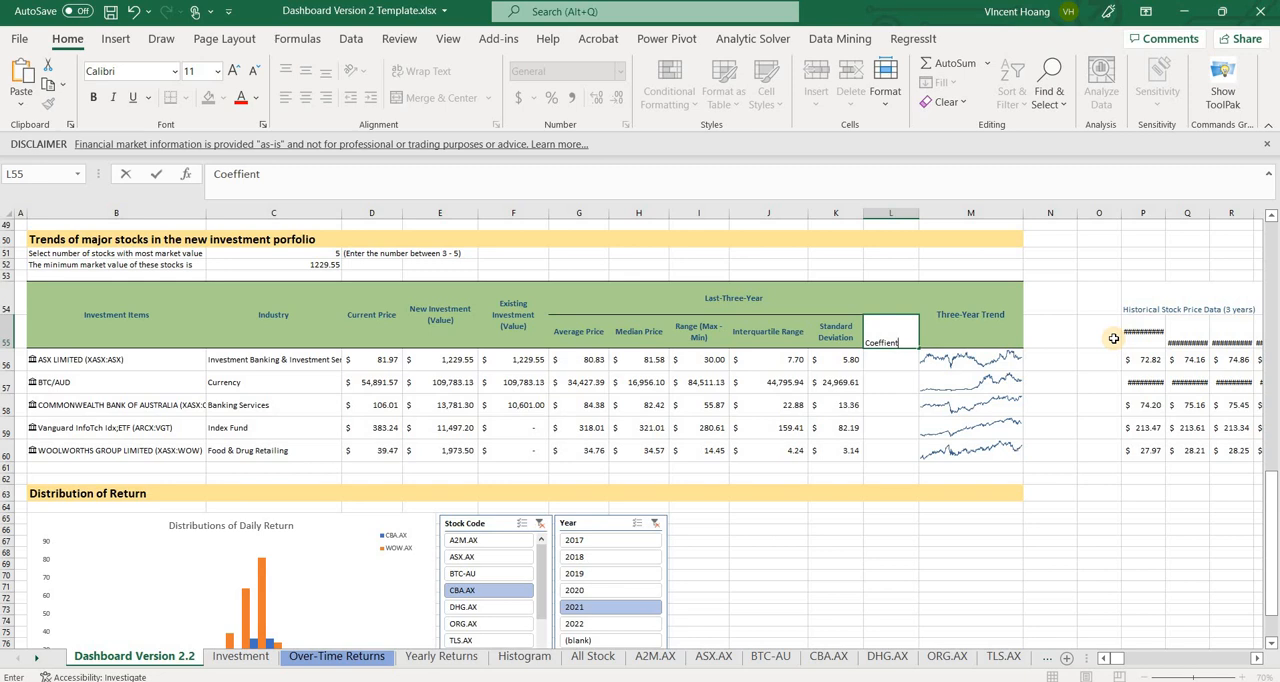
pyautogui.write(' of Variation')
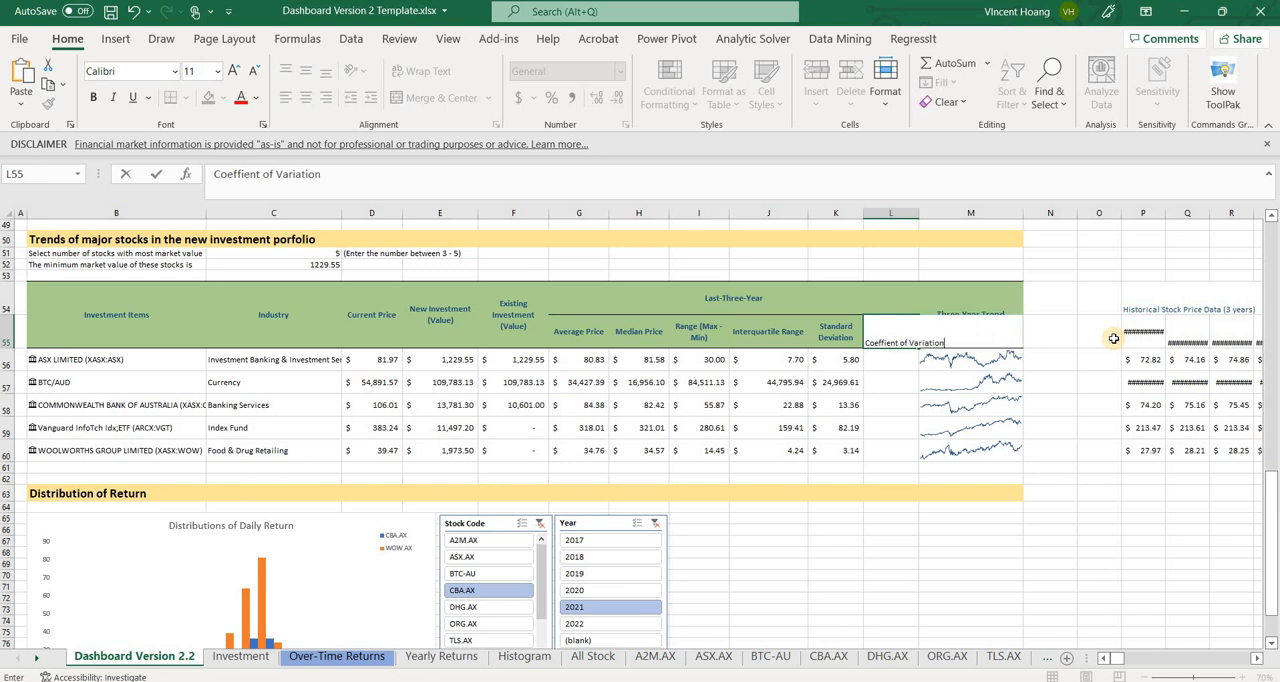
pyautogui.press('Return')
# Calculate the three-year coefficient of variation in L56 with =K56/G56 and fill the formula down to row 60
pyautogui.write('=')
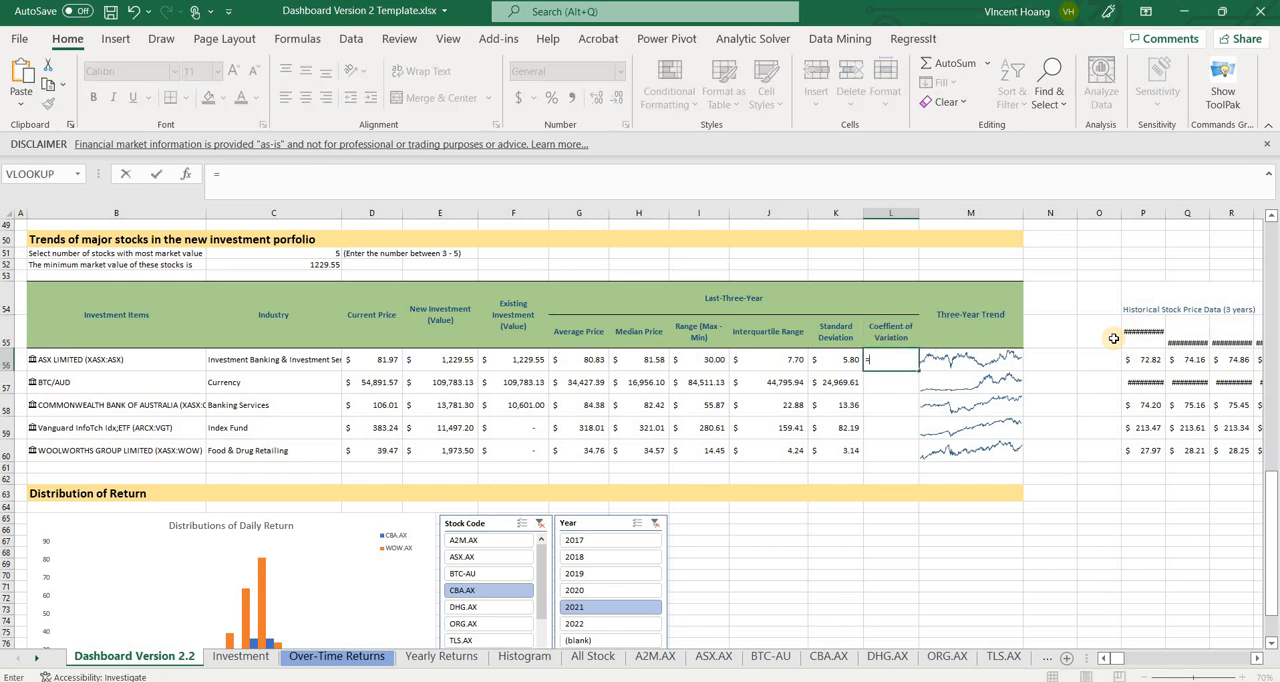
pyautogui.click(849, 351)
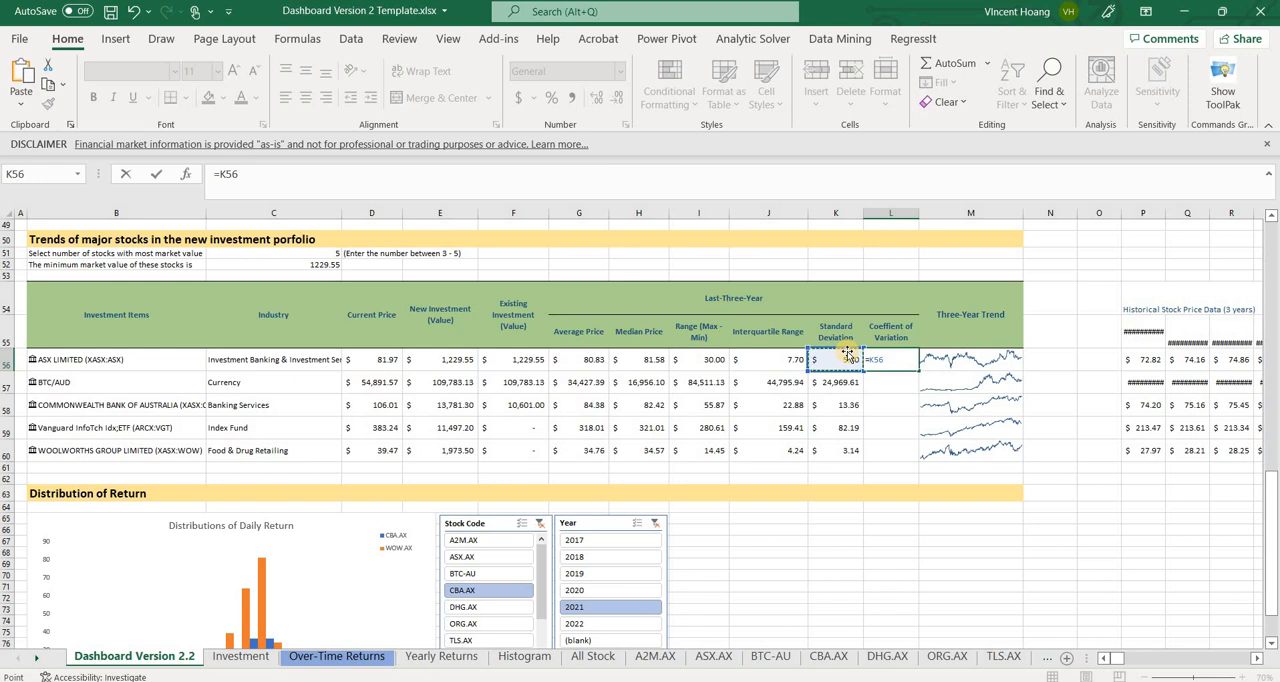
pyautogui.write('/')
pyautogui.click(596, 356)
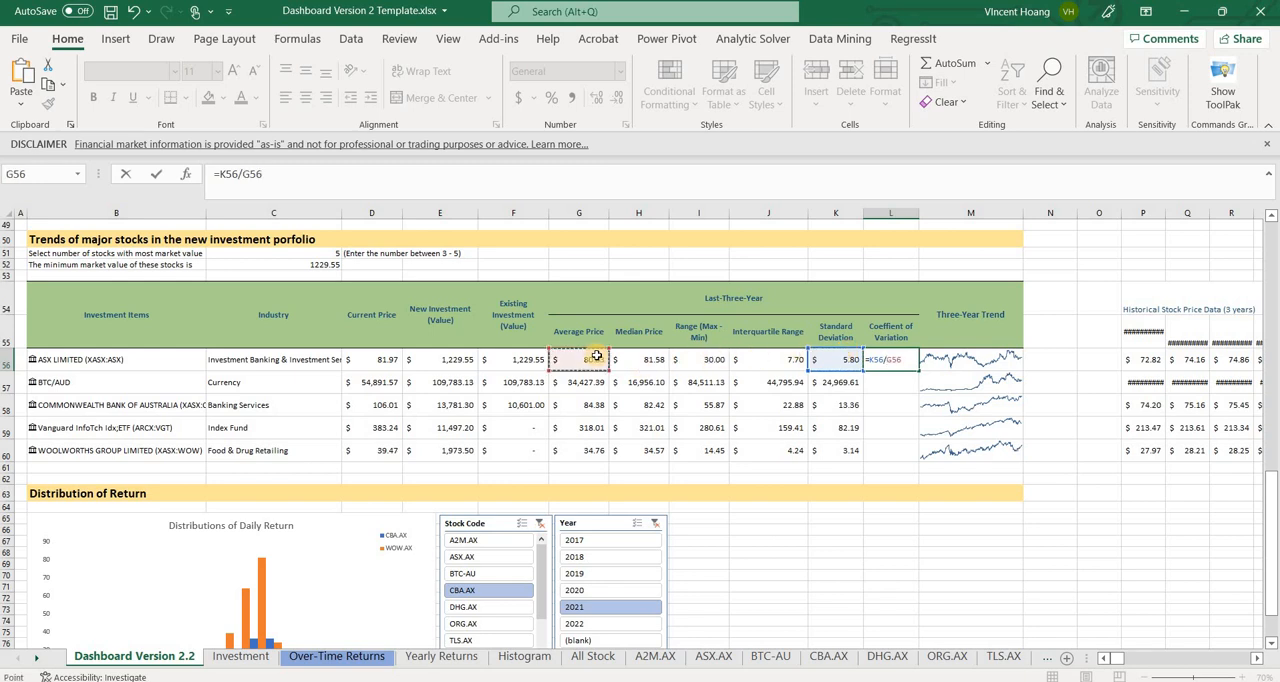
pyautogui.press('Return')
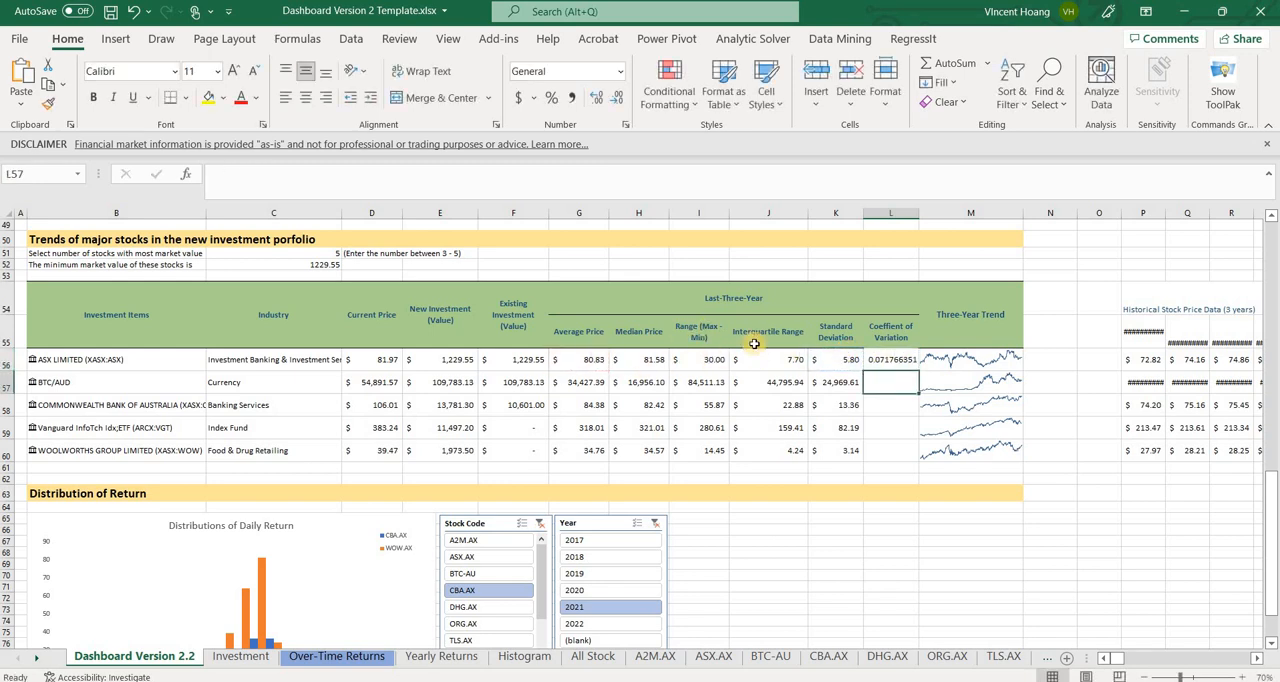
pyautogui.click(901, 362)
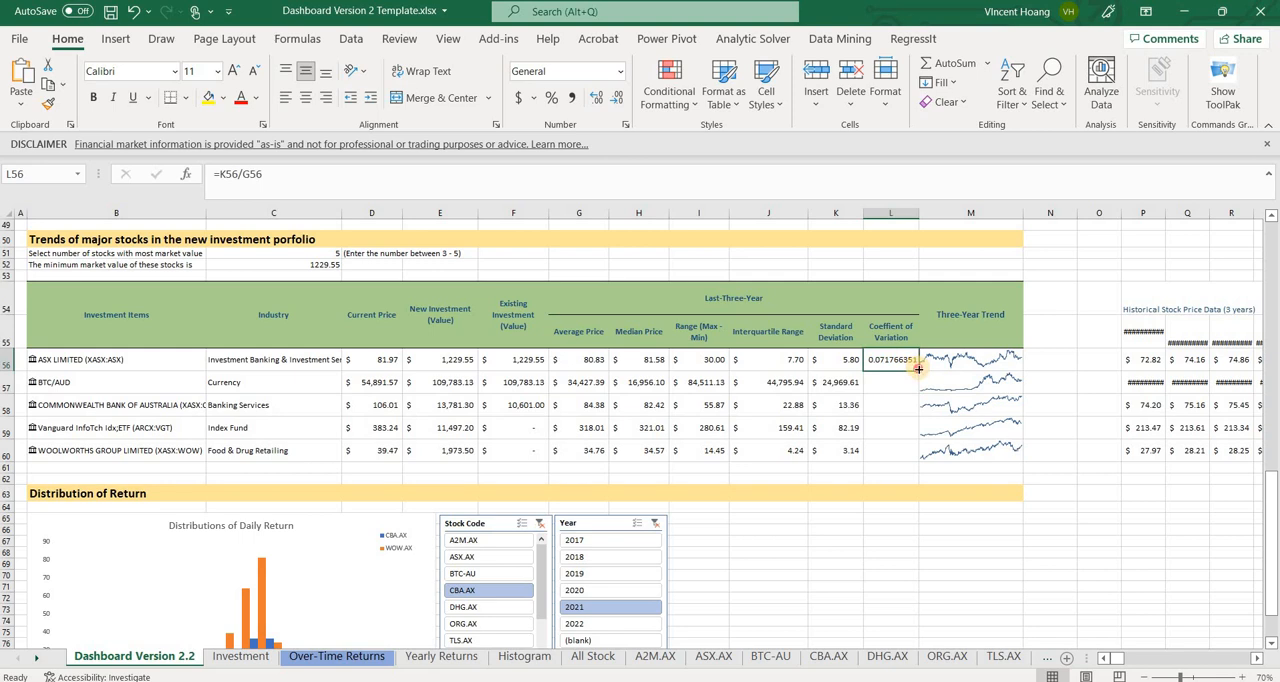
pyautogui.doubleClick(918, 369)
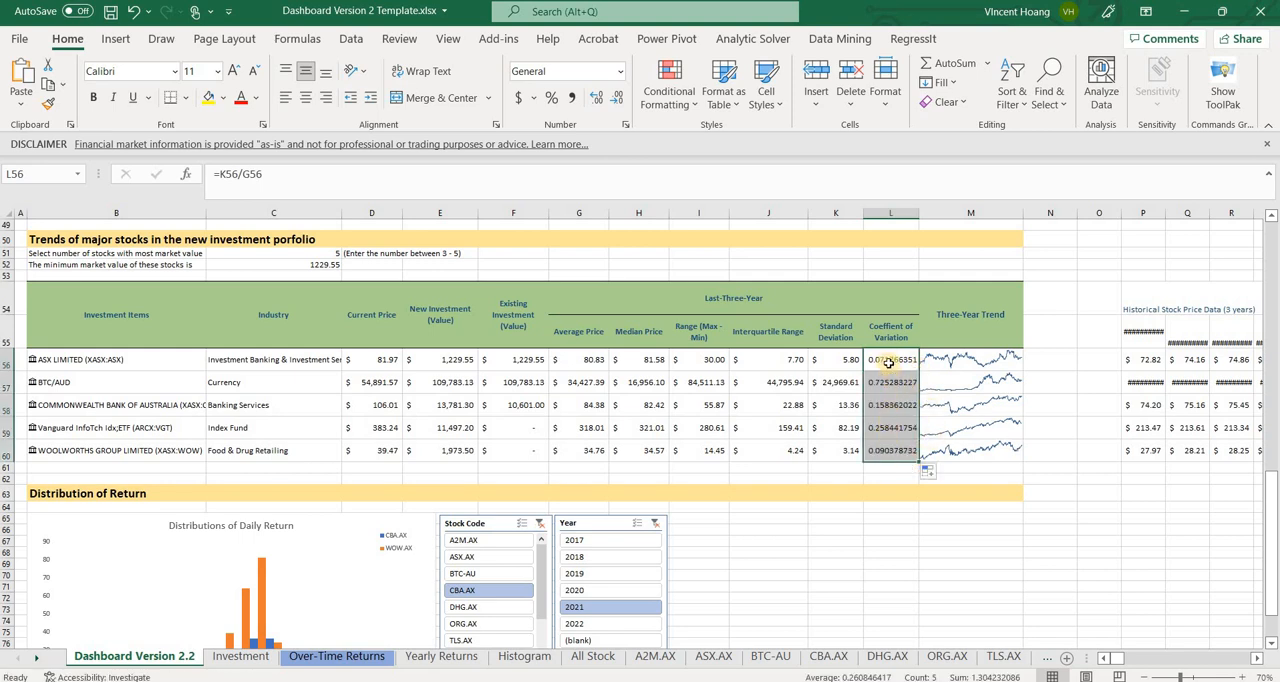
# Reduce the coefficient of variation values in L56:L60 to four decimal places
pyautogui.moveTo(889, 360); pyautogui.dragTo(892, 448)
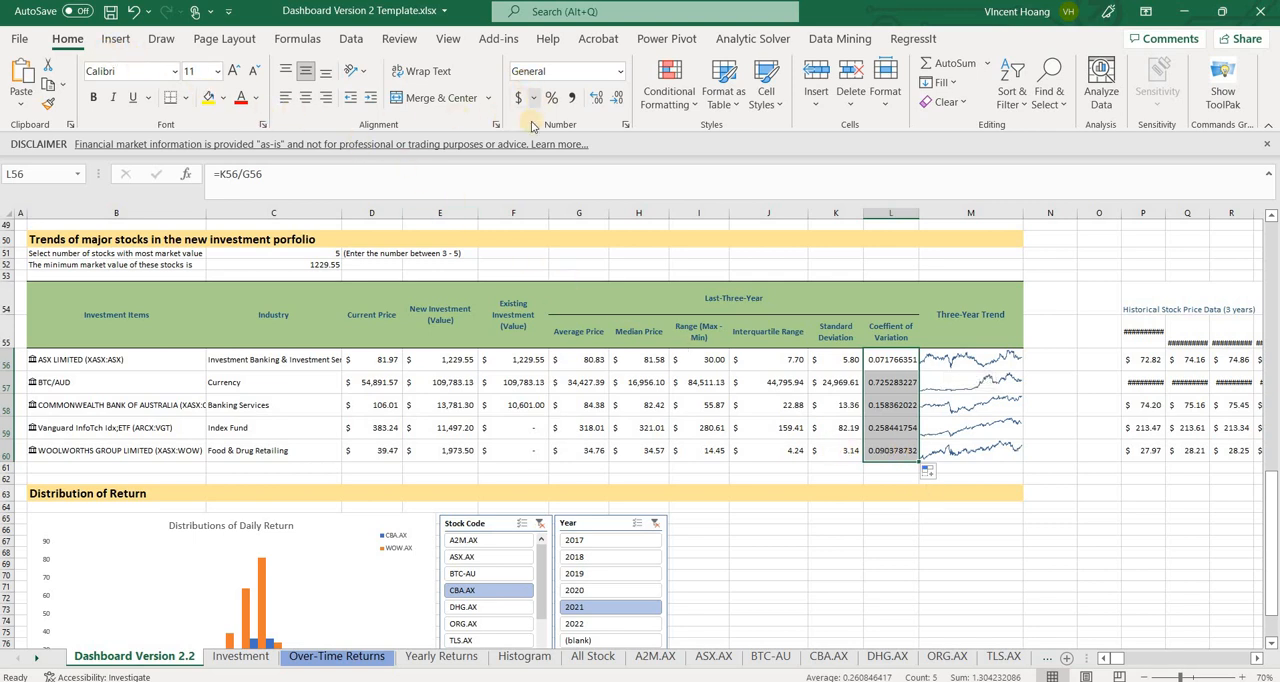
pyautogui.click(615, 104)
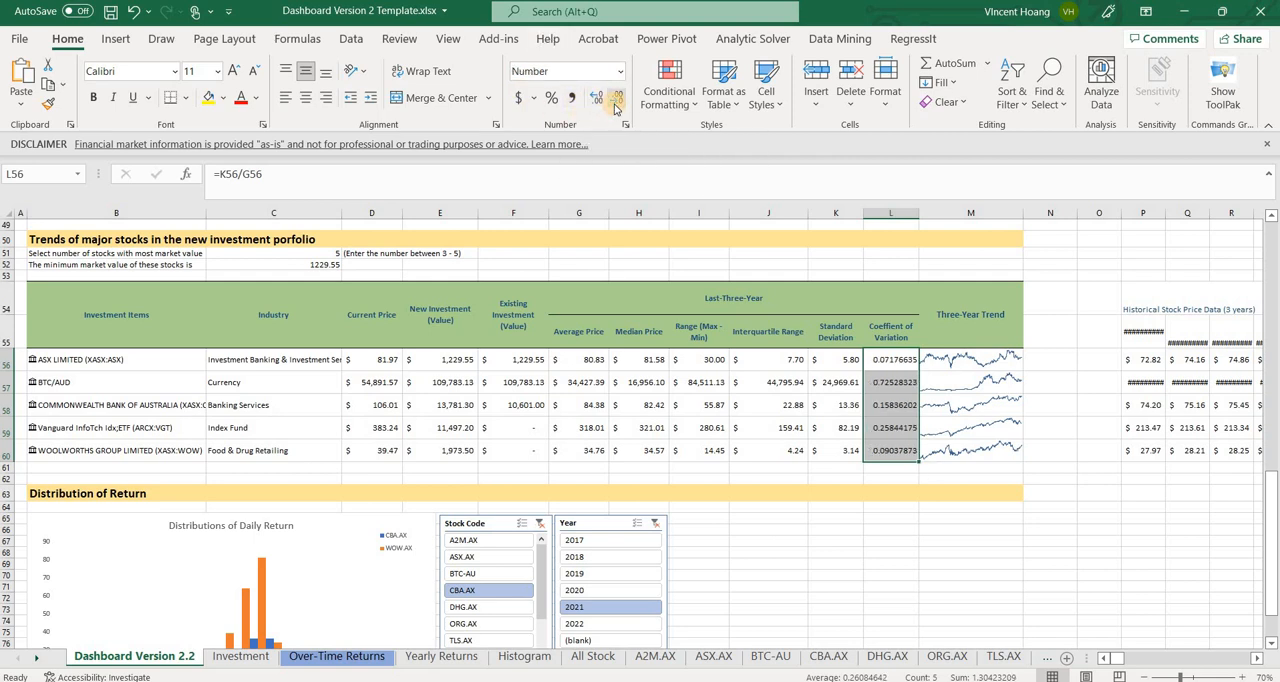
pyautogui.click(615, 104)
pyautogui.click(615, 104)
pyautogui.click(615, 104)
pyautogui.click(615, 104)
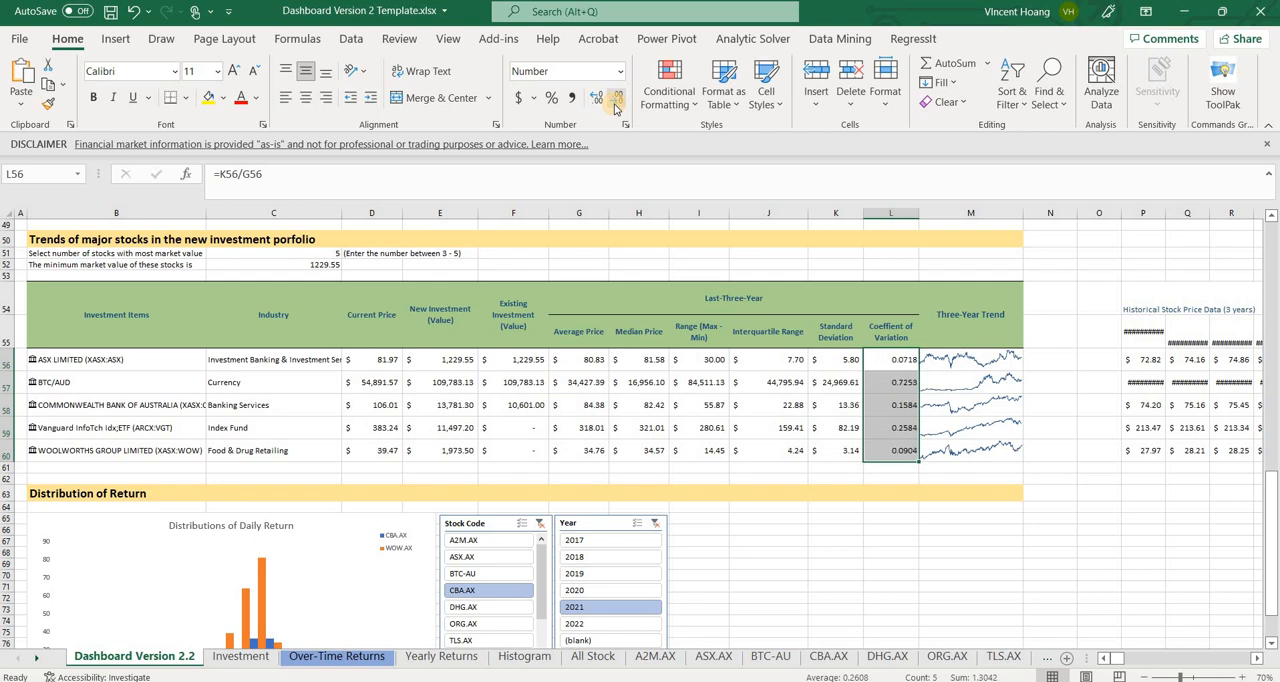
# Try showing the coefficient of variation values in L56:L60 with two decimal places, and restore four decimals
pyautogui.click(615, 104)
pyautogui.click(616, 104)
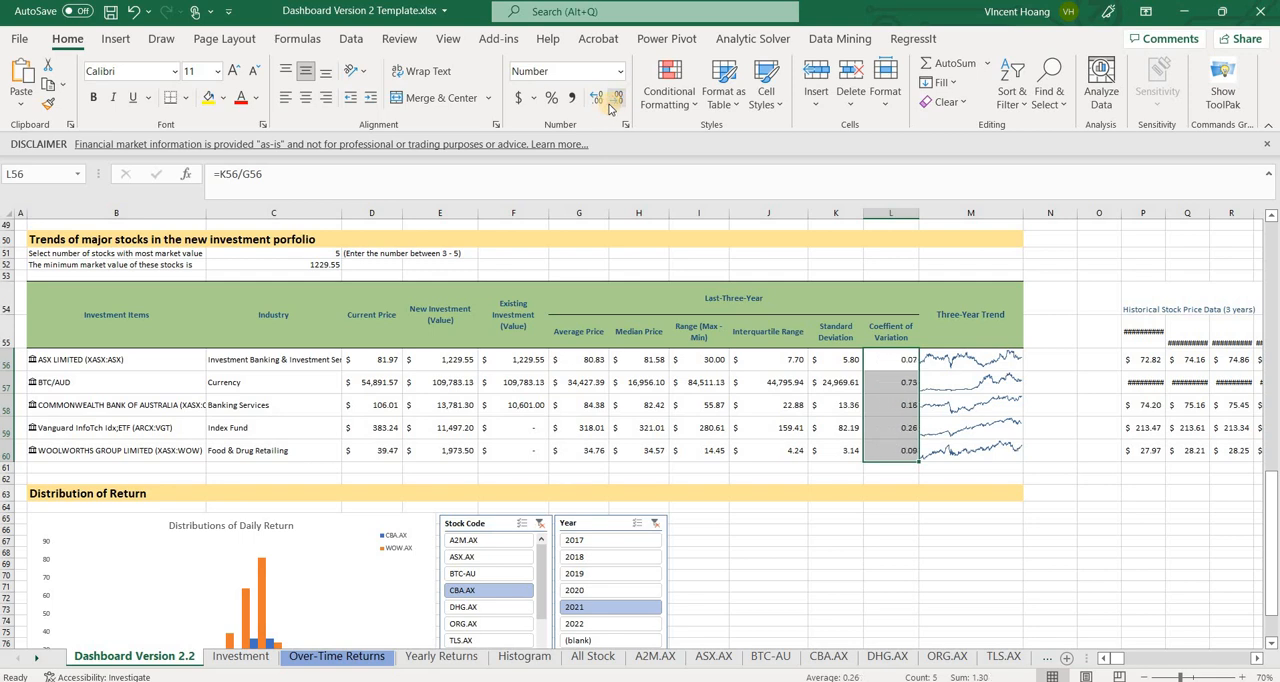
pyautogui.click(596, 100)
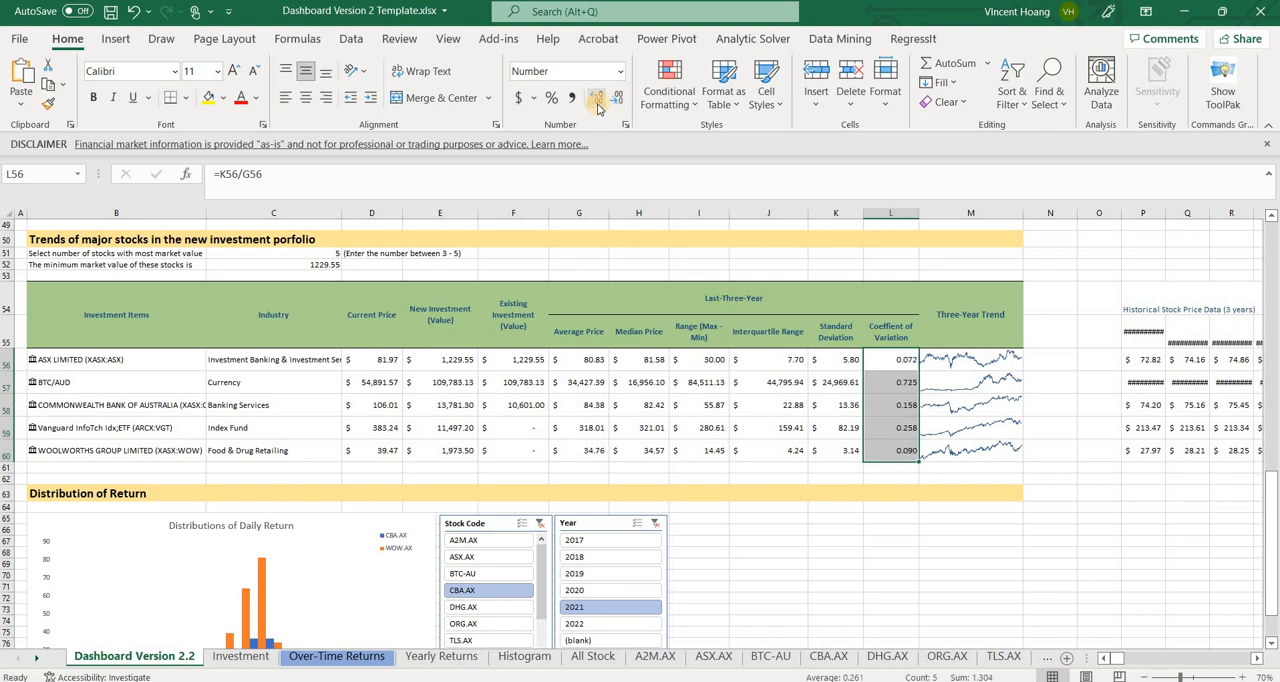
pyautogui.click(598, 104)
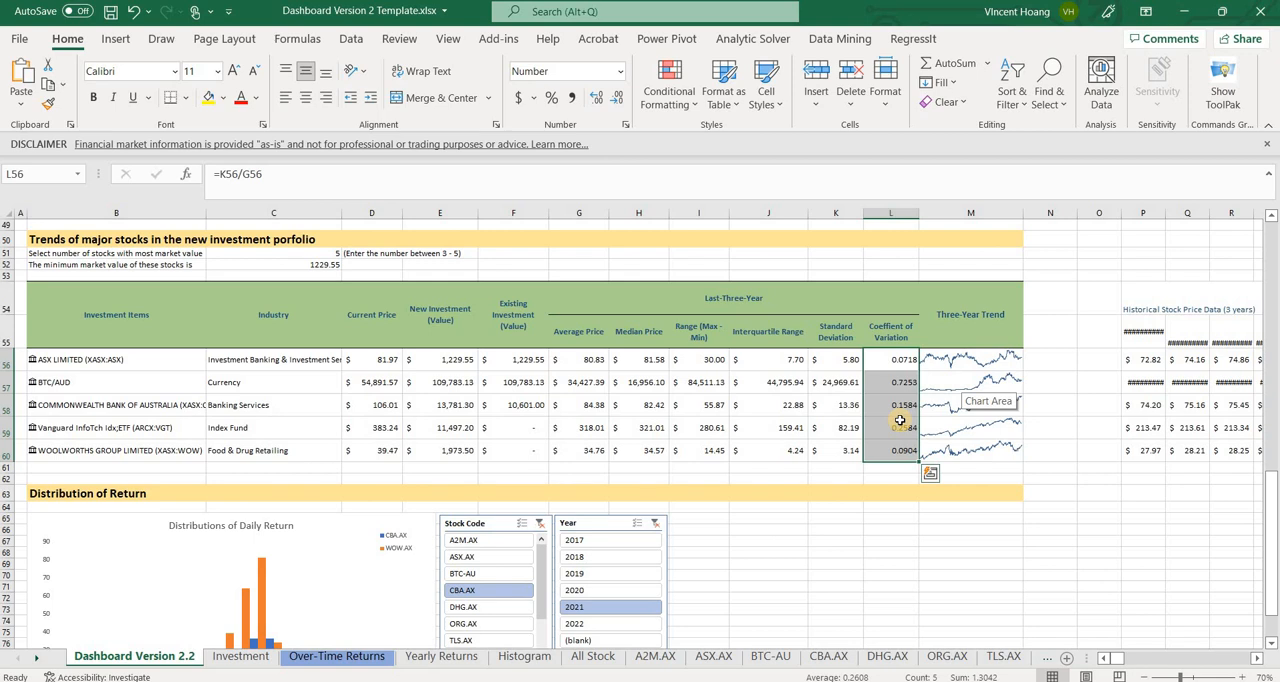
pyautogui.scroll(-1, 900, 422)
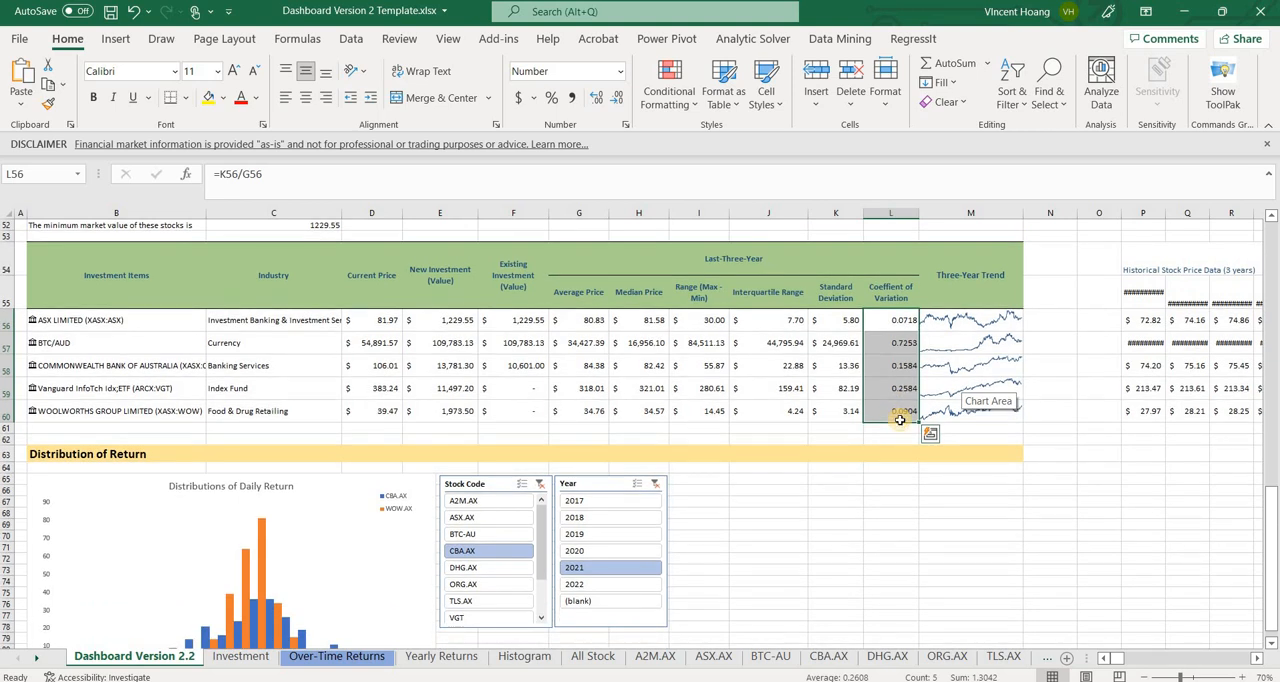
pyautogui.scroll(2, 900, 421)
pyautogui.scroll(-1, 900, 421)
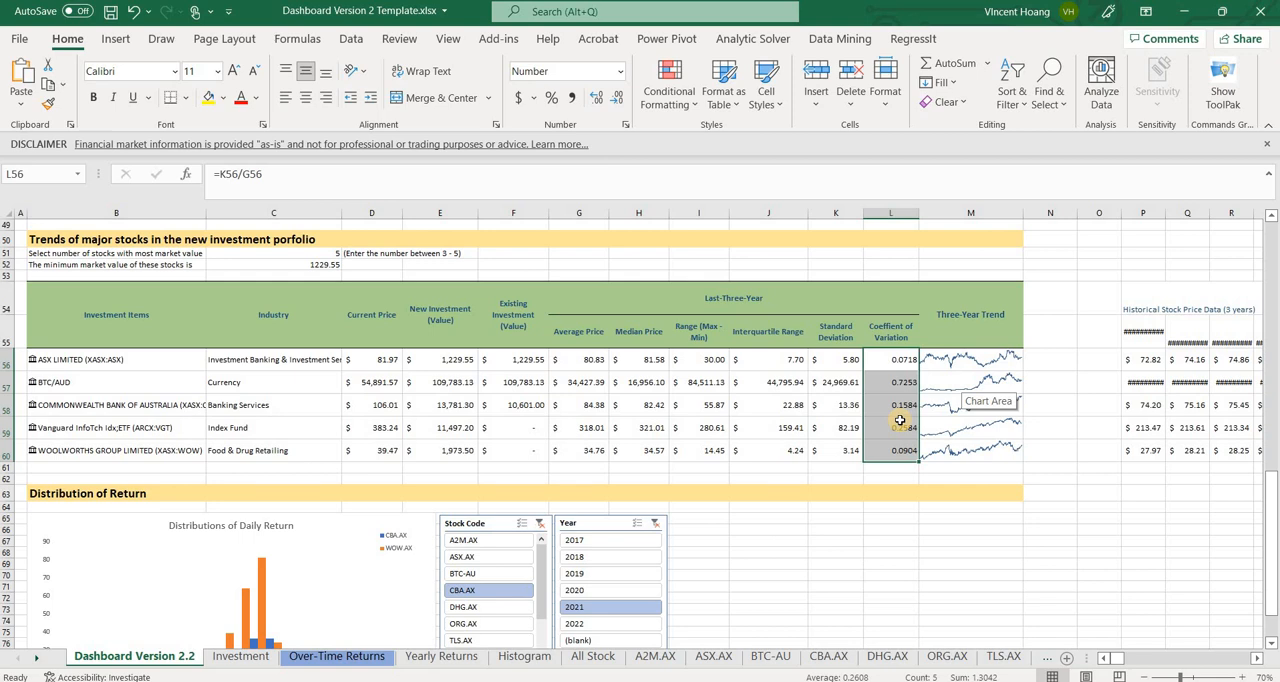
pyautogui.scroll(2, 900, 420)
pyautogui.scroll(4, 900, 420)
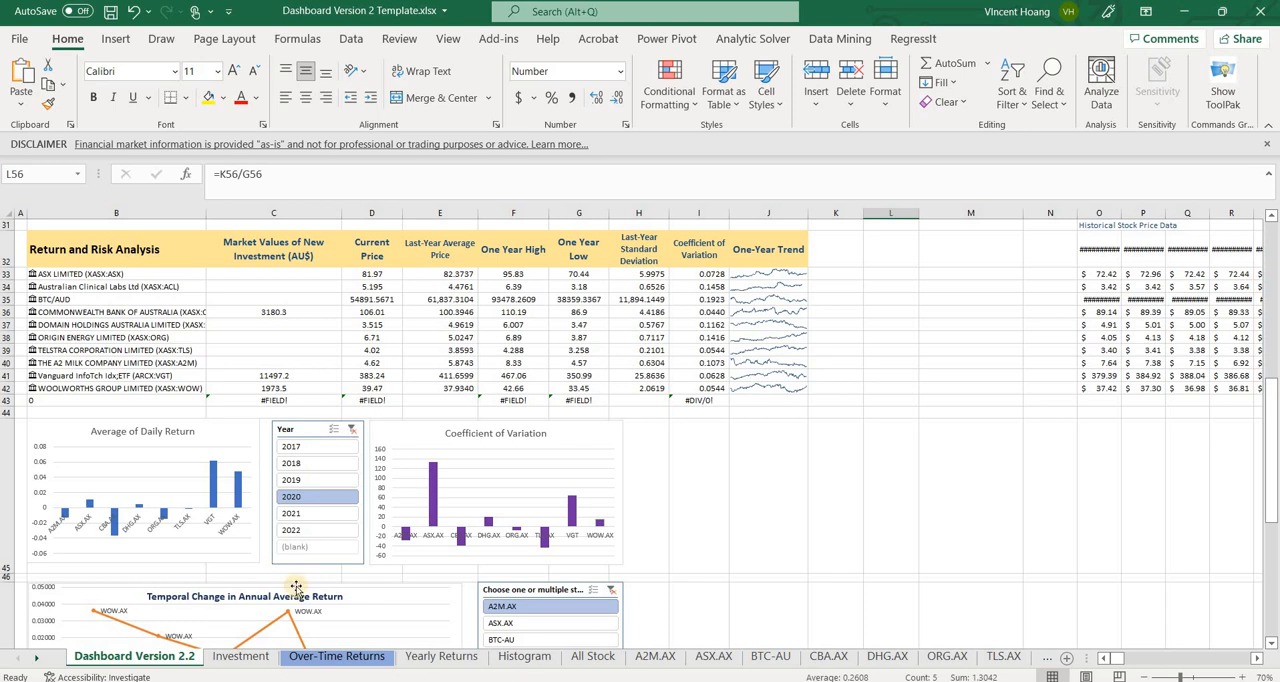
# On the Yearly Returns sheet, include BTC-AU in the Stock Code filter of the average and standard deviation pivot table
pyautogui.click(441, 656)
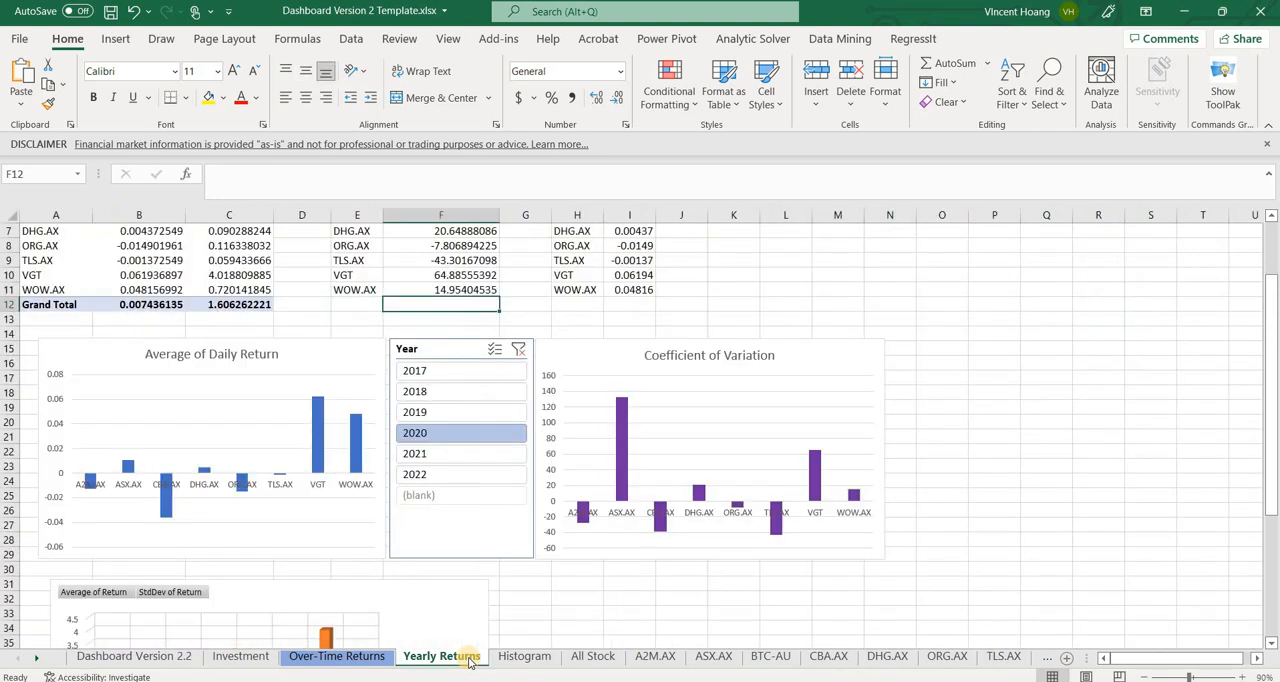
pyautogui.scroll(2, 545, 599)
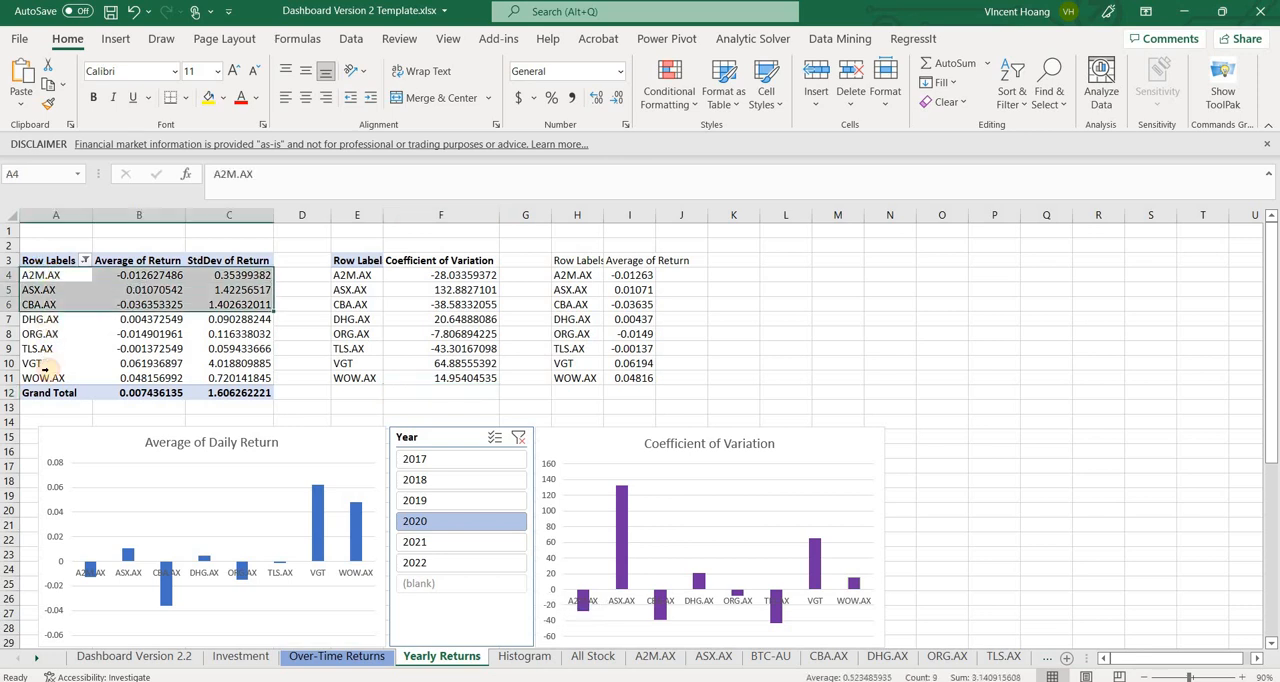
pyautogui.moveTo(35, 272); pyautogui.dragTo(45, 378)
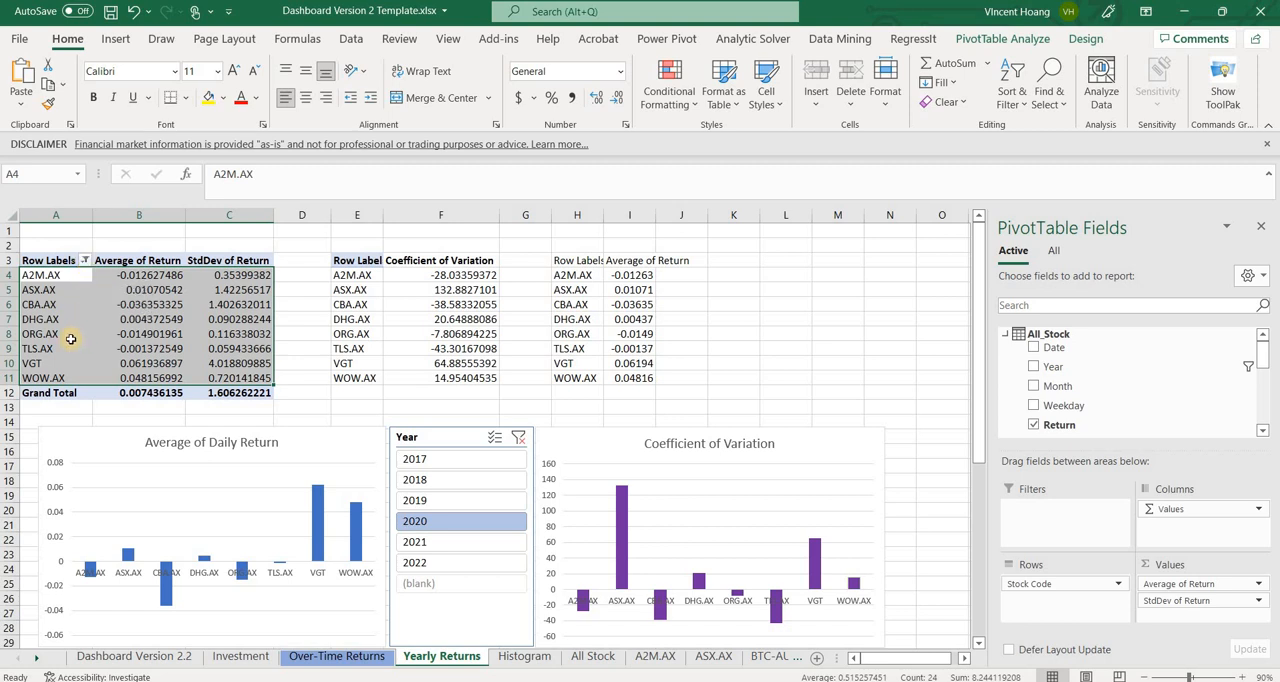
pyautogui.click(83, 259)
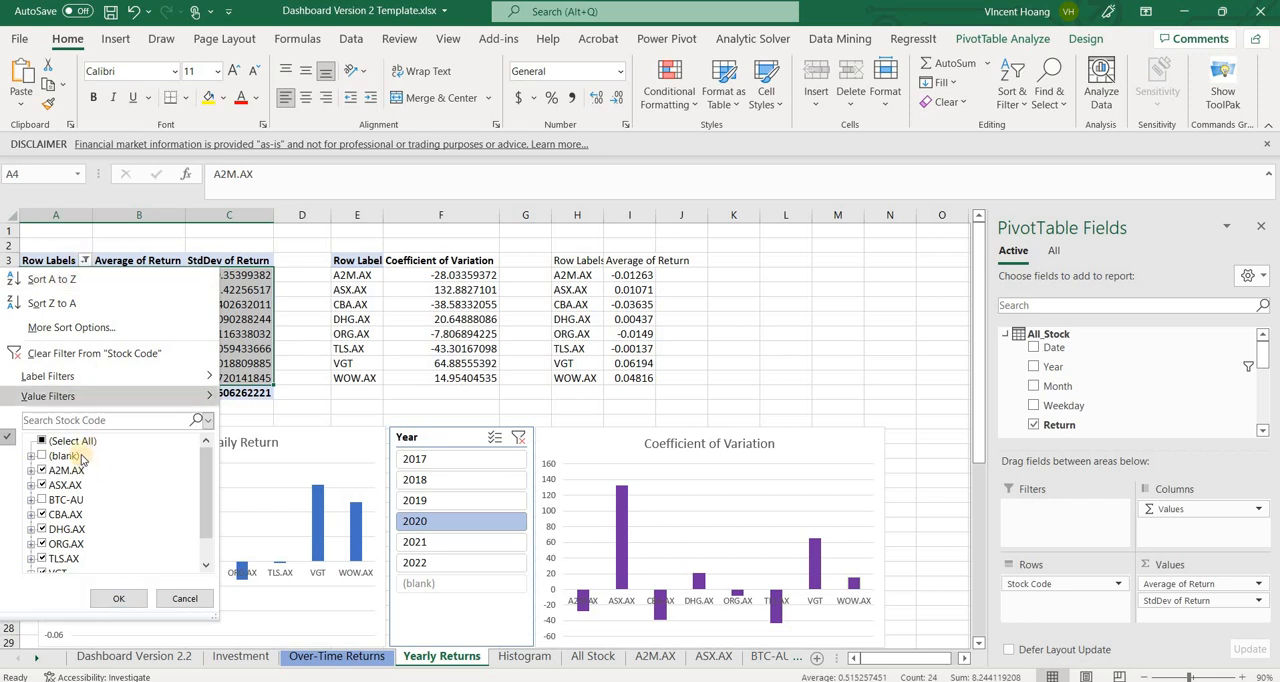
pyautogui.moveTo(208, 458); pyautogui.dragTo(209, 466)
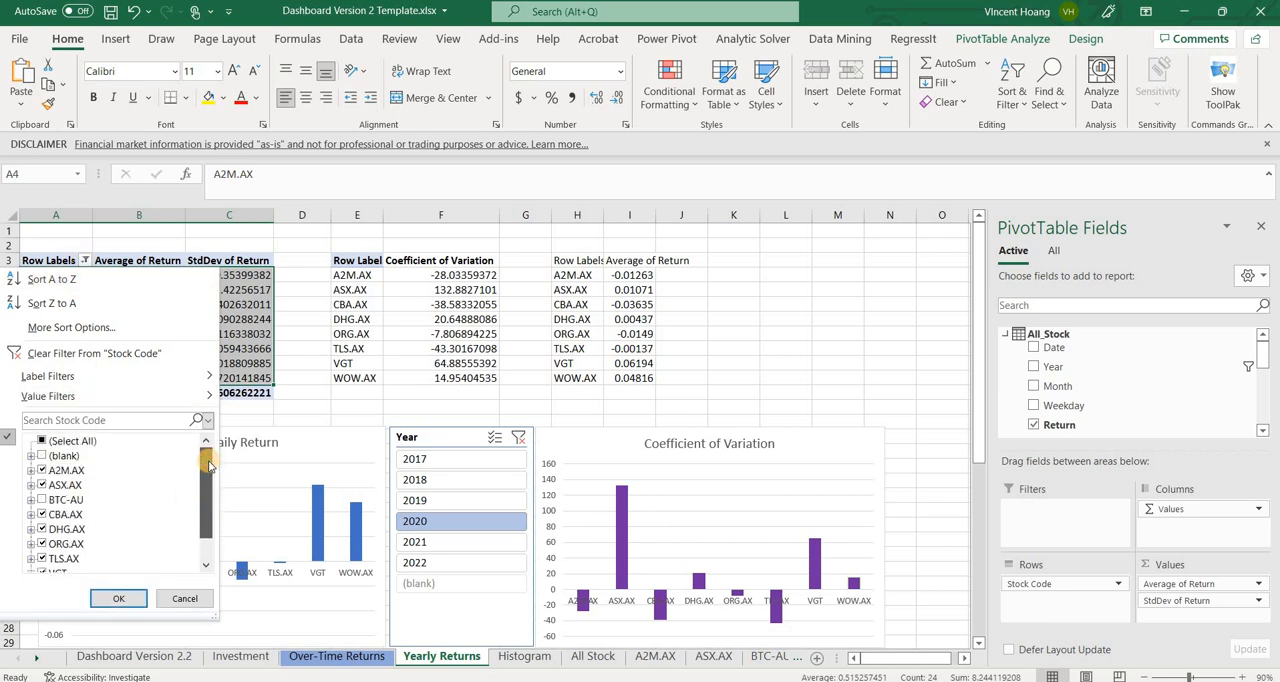
pyautogui.click(41, 500)
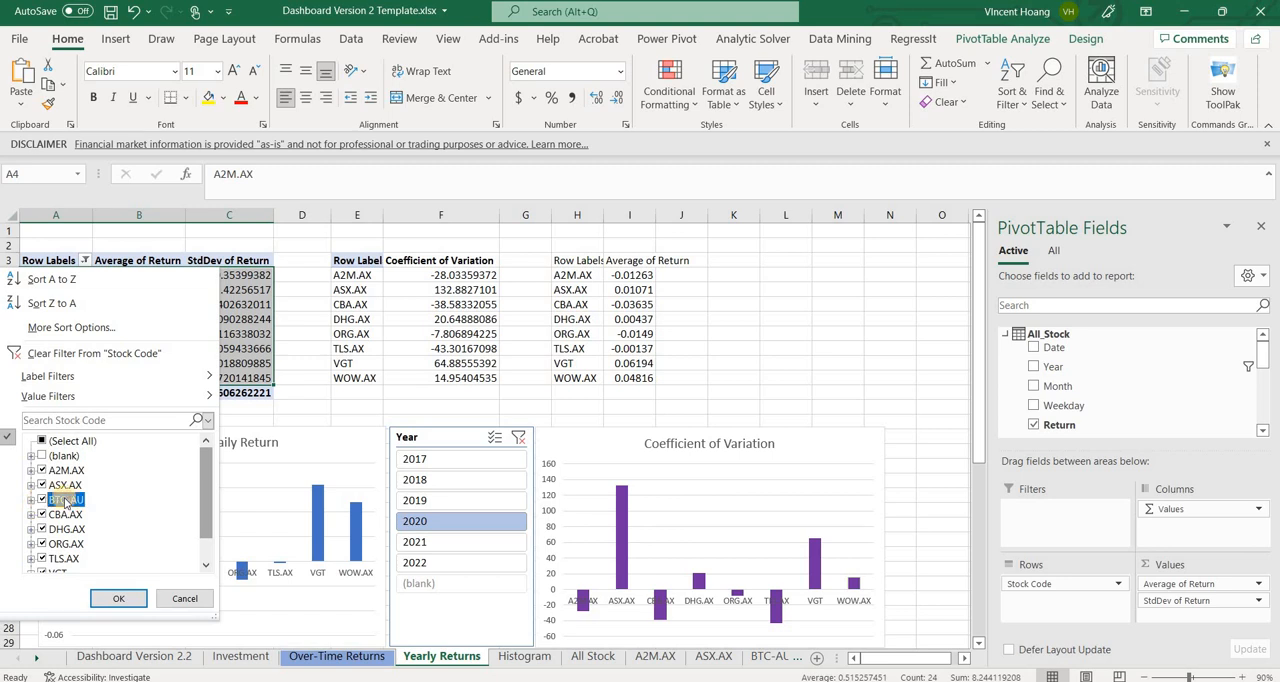
pyautogui.click(114, 599)
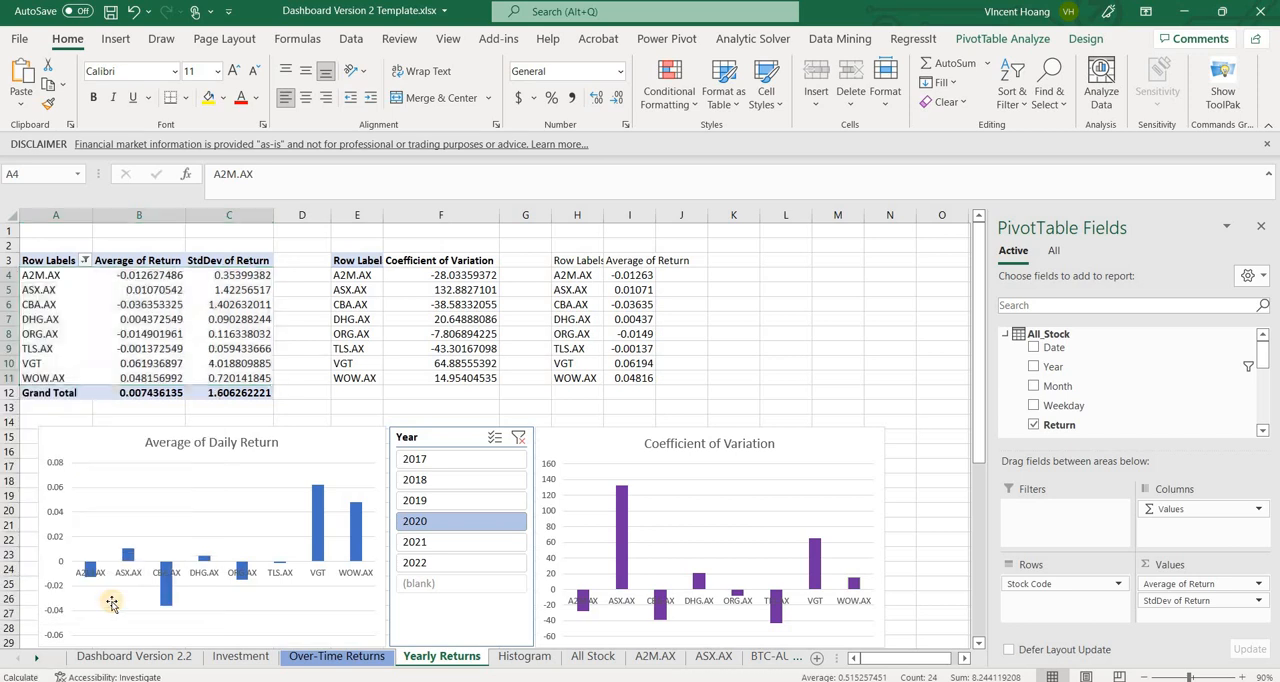
pyautogui.click(250, 348)
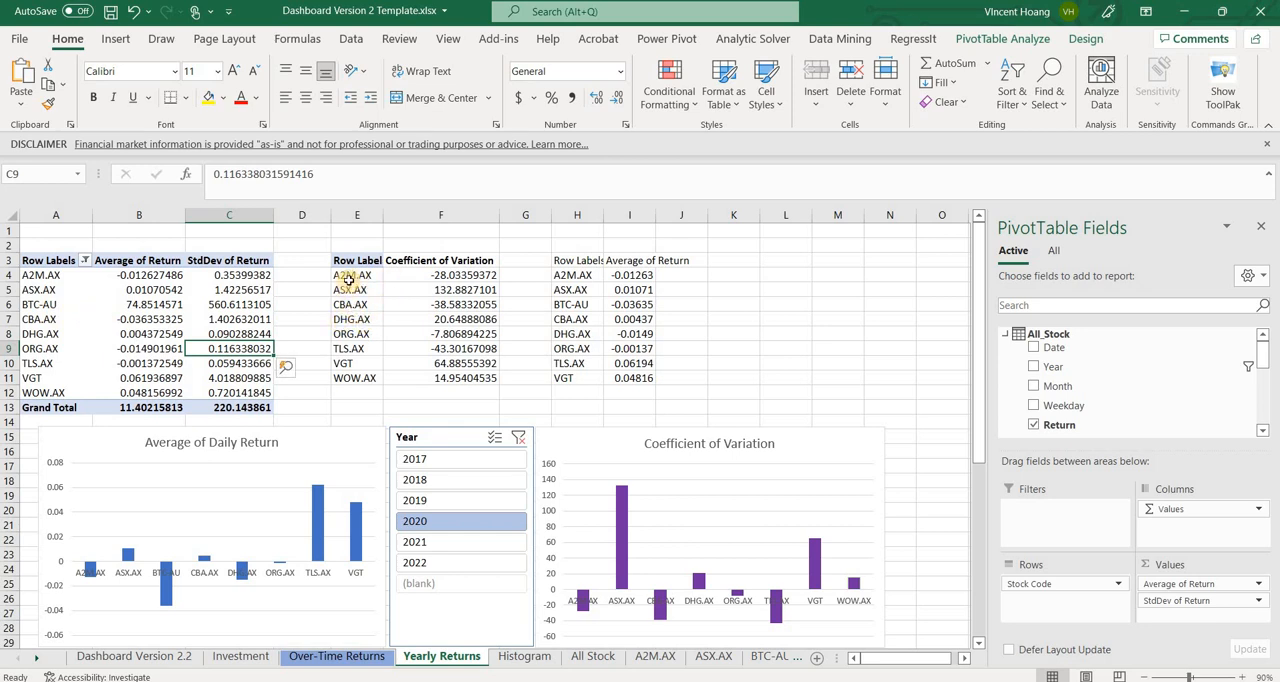
# Move the summary cells E6:I11 down one row to E7:I12, leaving row 6 empty for a new stock
pyautogui.moveTo(366, 376); pyautogui.dragTo(633, 316)
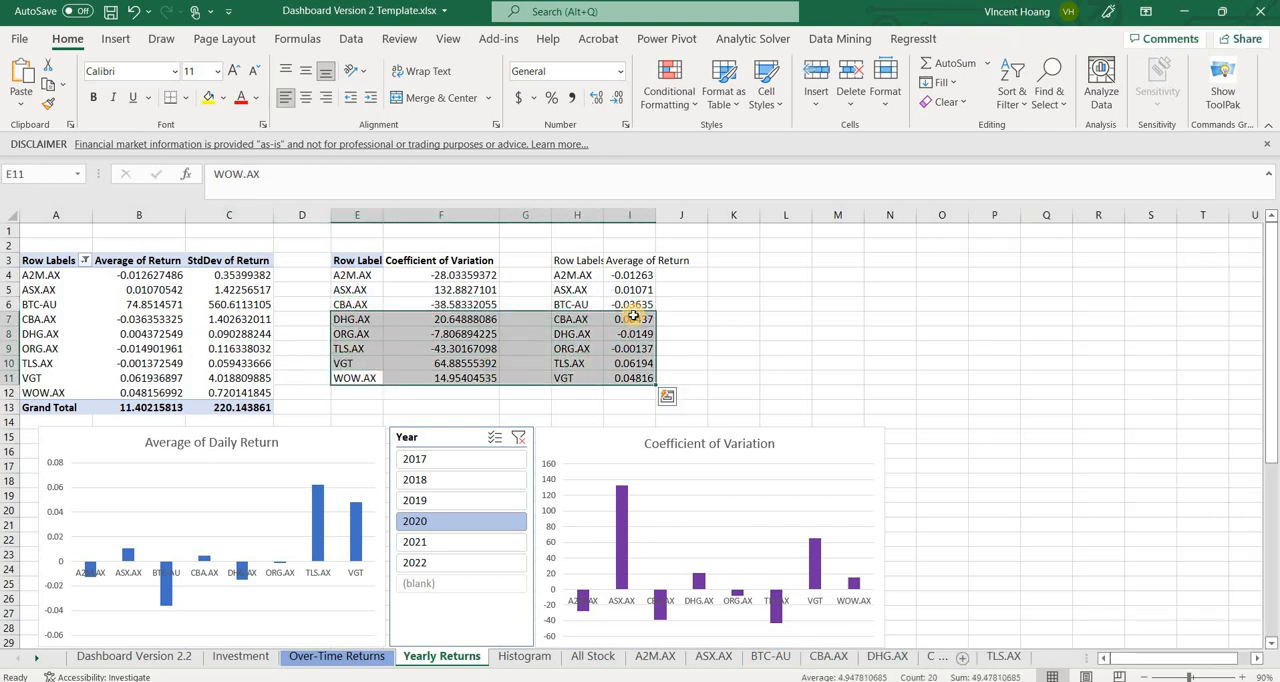
pyautogui.click(340, 300)
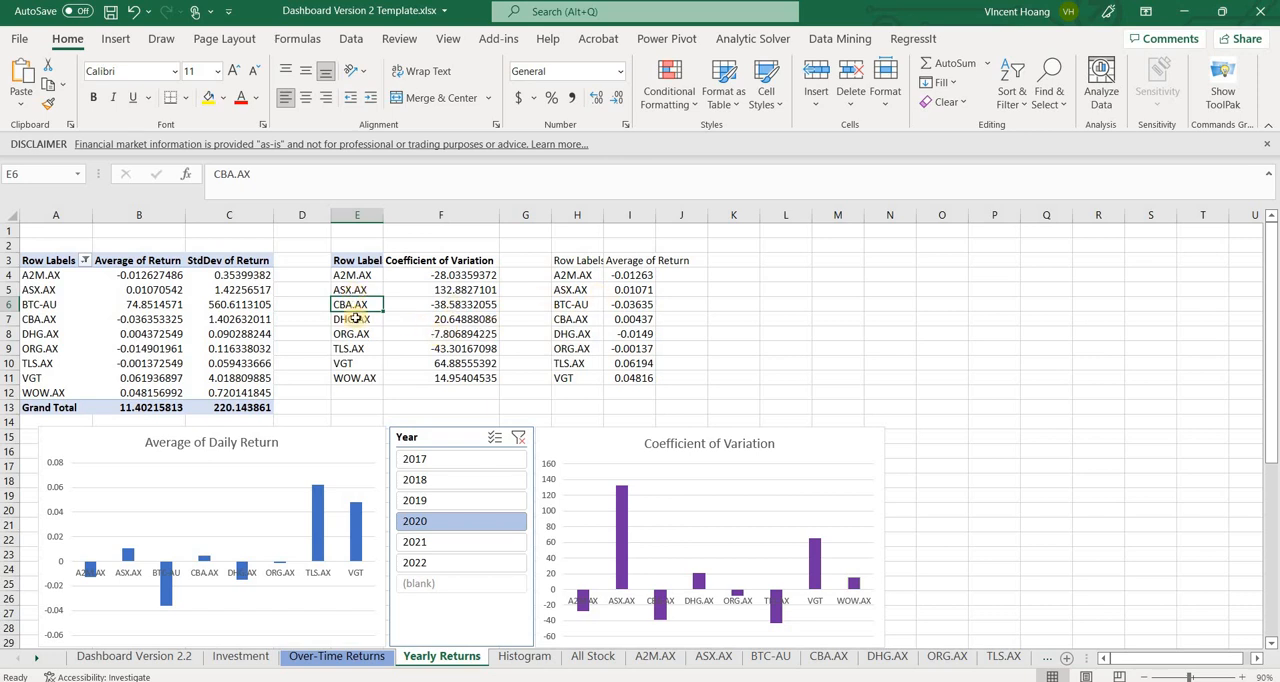
pyautogui.moveTo(367, 308); pyautogui.dragTo(634, 396)
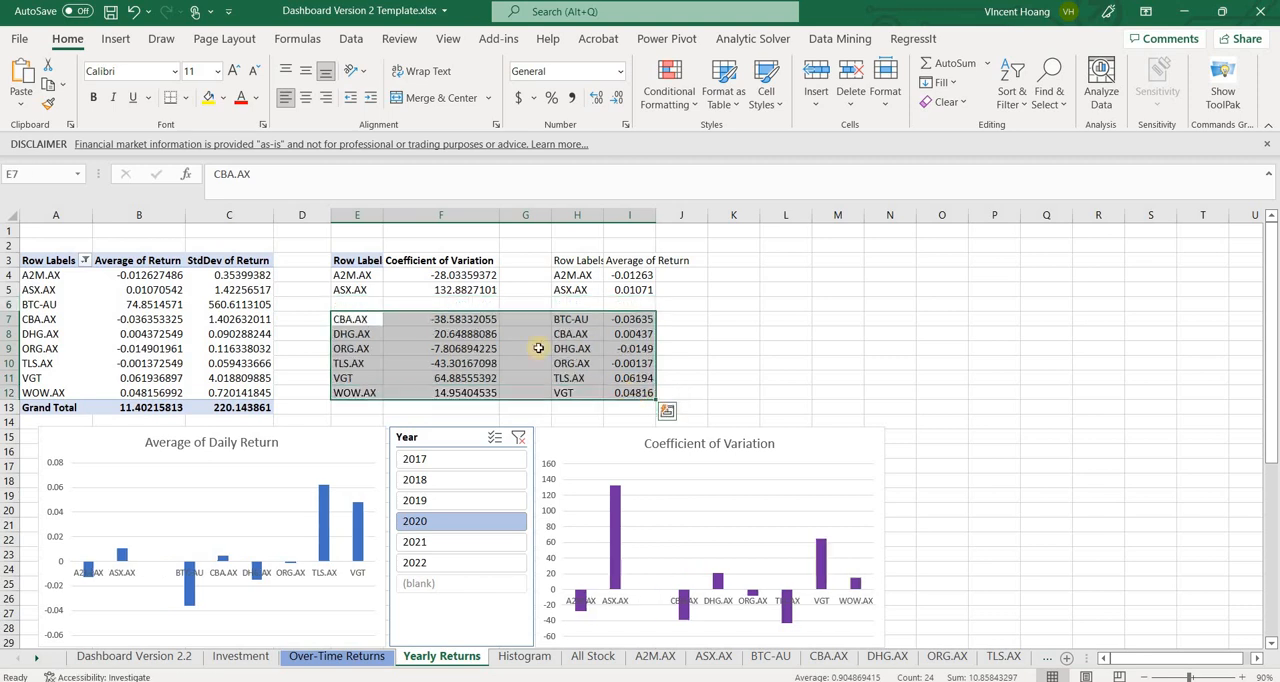
# Enter the label BTC-AU in E6 and calculate its coefficient of variation in F6 as the pivot table's StdDev divided by Average of Return
pyautogui.click(357, 304)
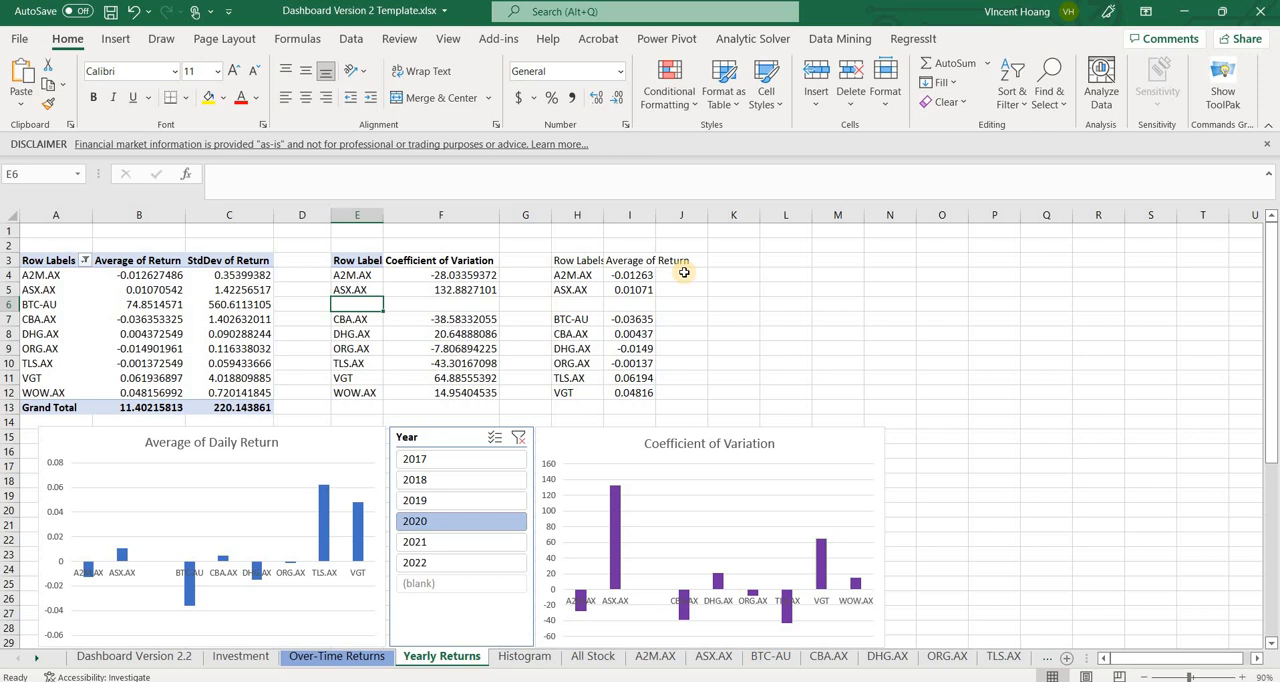
pyautogui.write('BTC-AU')
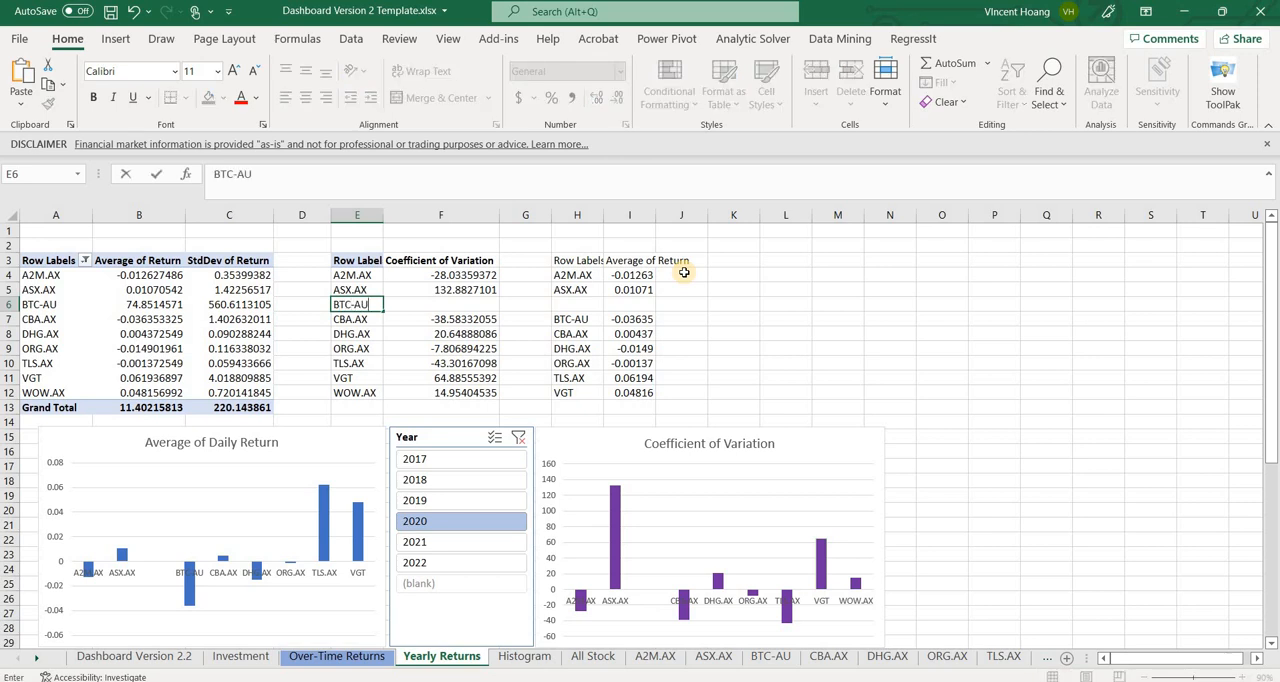
pyautogui.press('Tab')
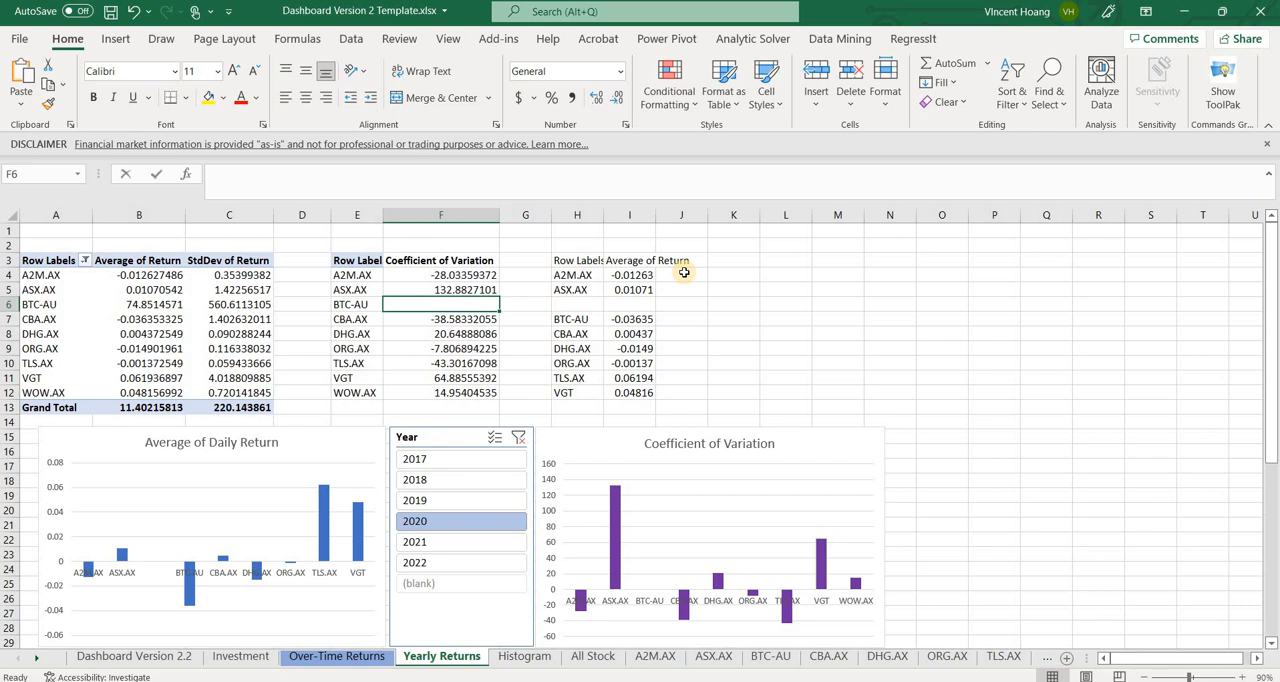
pyautogui.write('=')
pyautogui.click(249, 309)
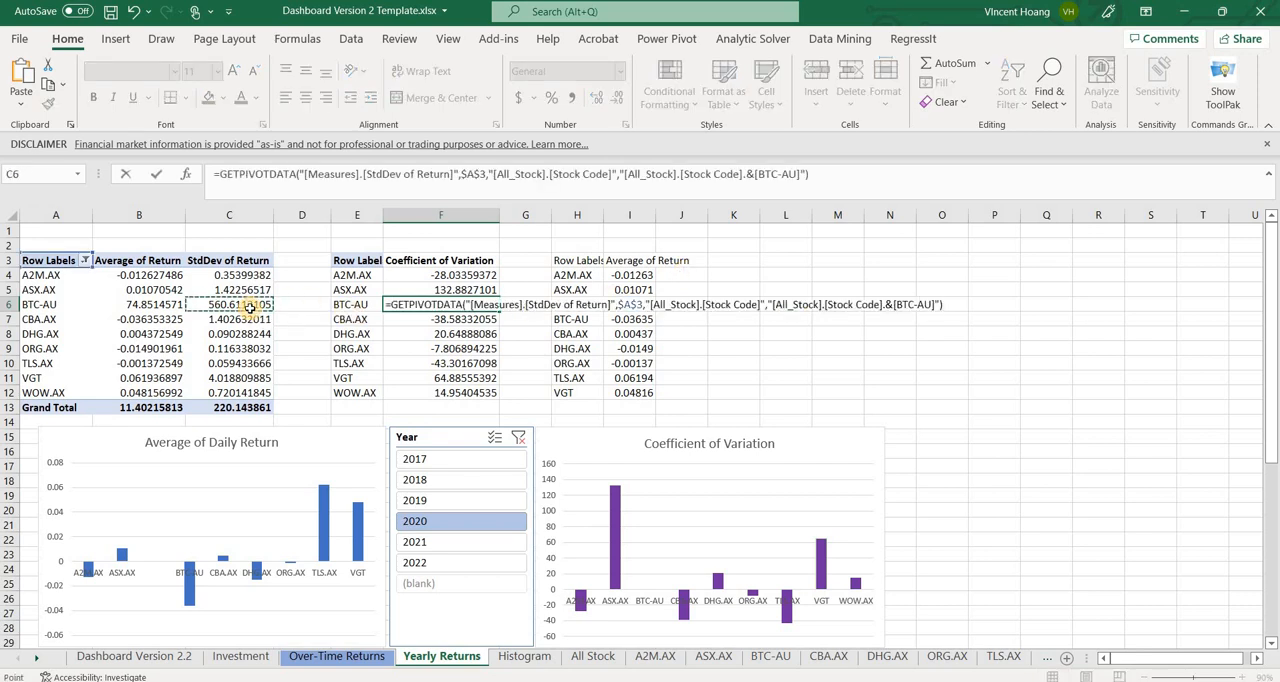
pyautogui.write('/')
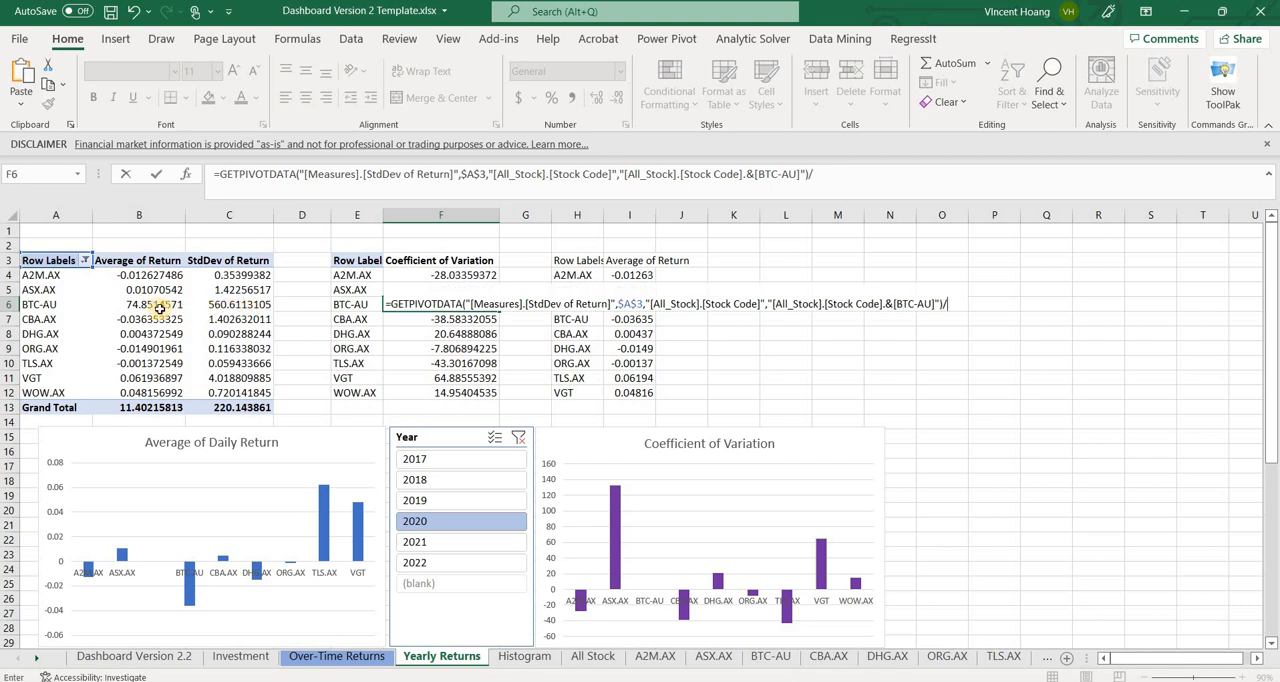
pyautogui.click(159, 309)
pyautogui.press('Return')
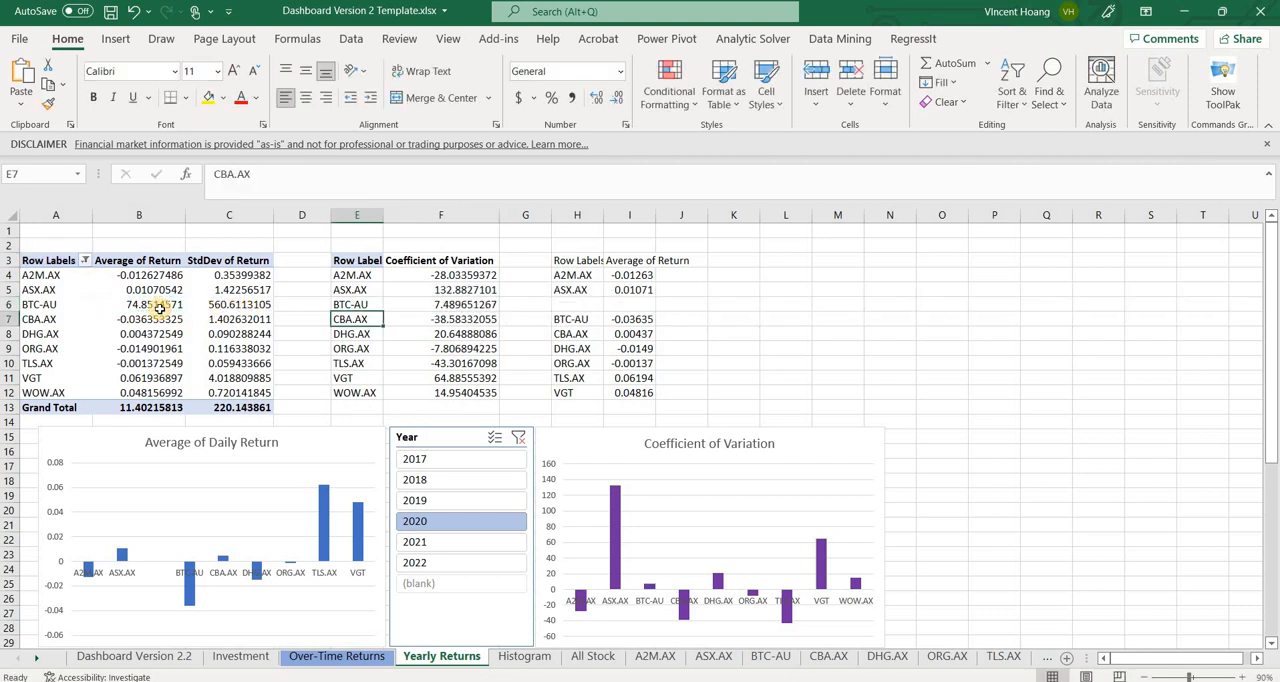
# Copy the BTC-AU label to H6 and link I6 to the pivot table's BTC-AU Average of Return
pyautogui.click(378, 304)
pyautogui.hotkey('ctrl', 'c')
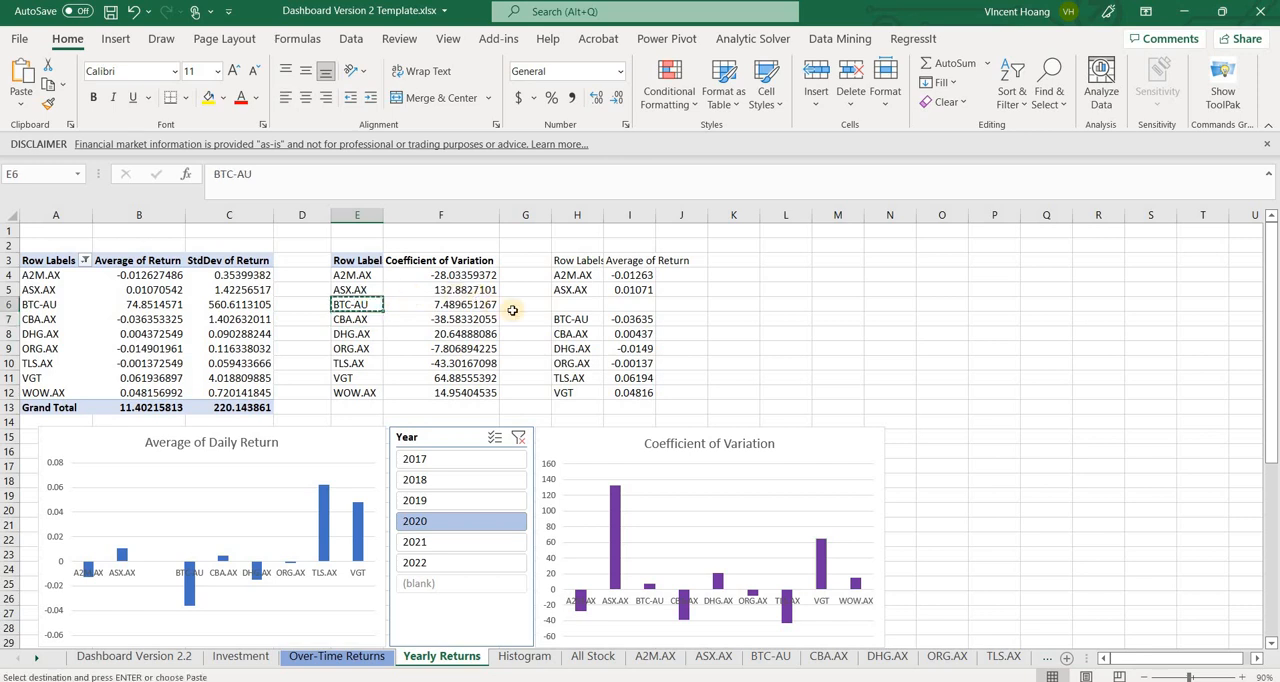
pyautogui.click(575, 305)
pyautogui.hotkey('ctrl', 'v')
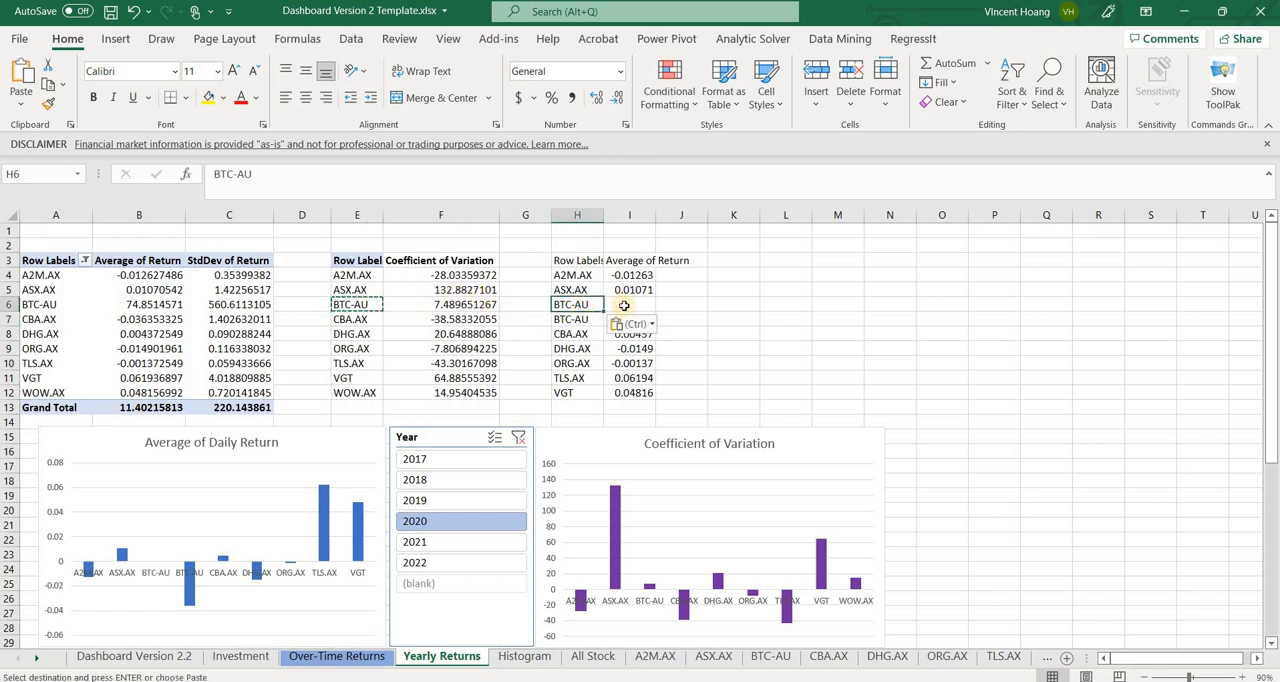
pyautogui.click(623, 305)
pyautogui.write('=')
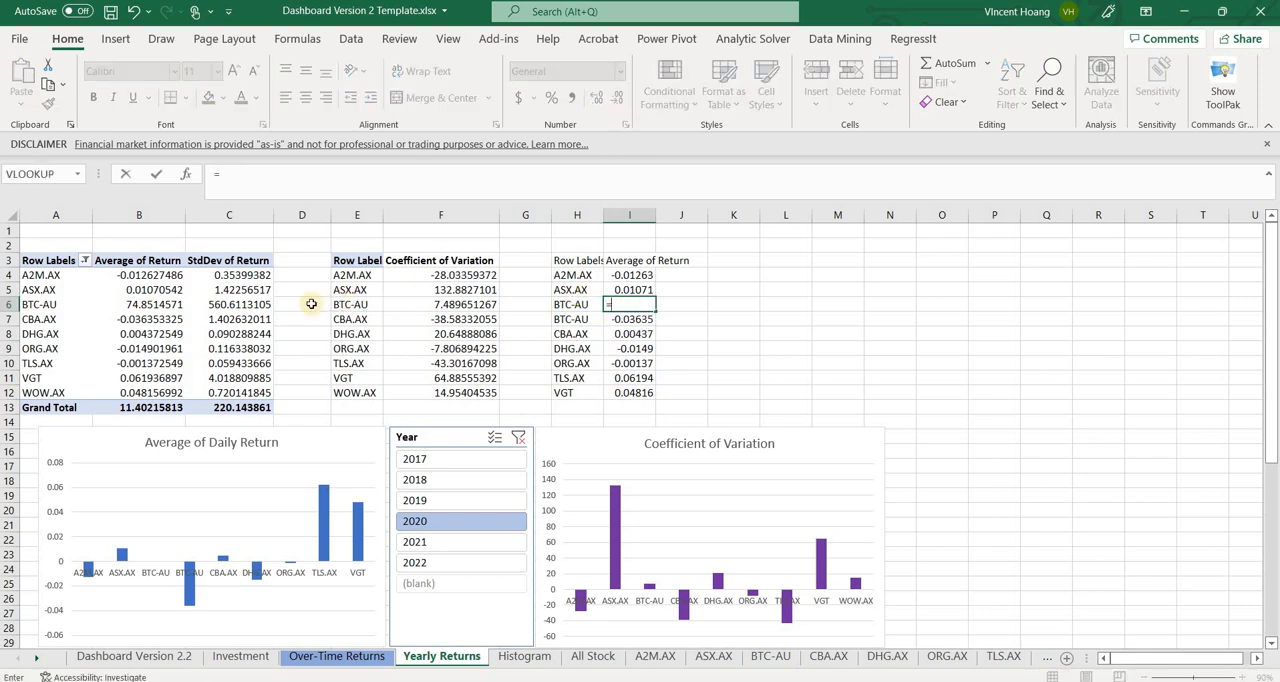
pyautogui.click(157, 305)
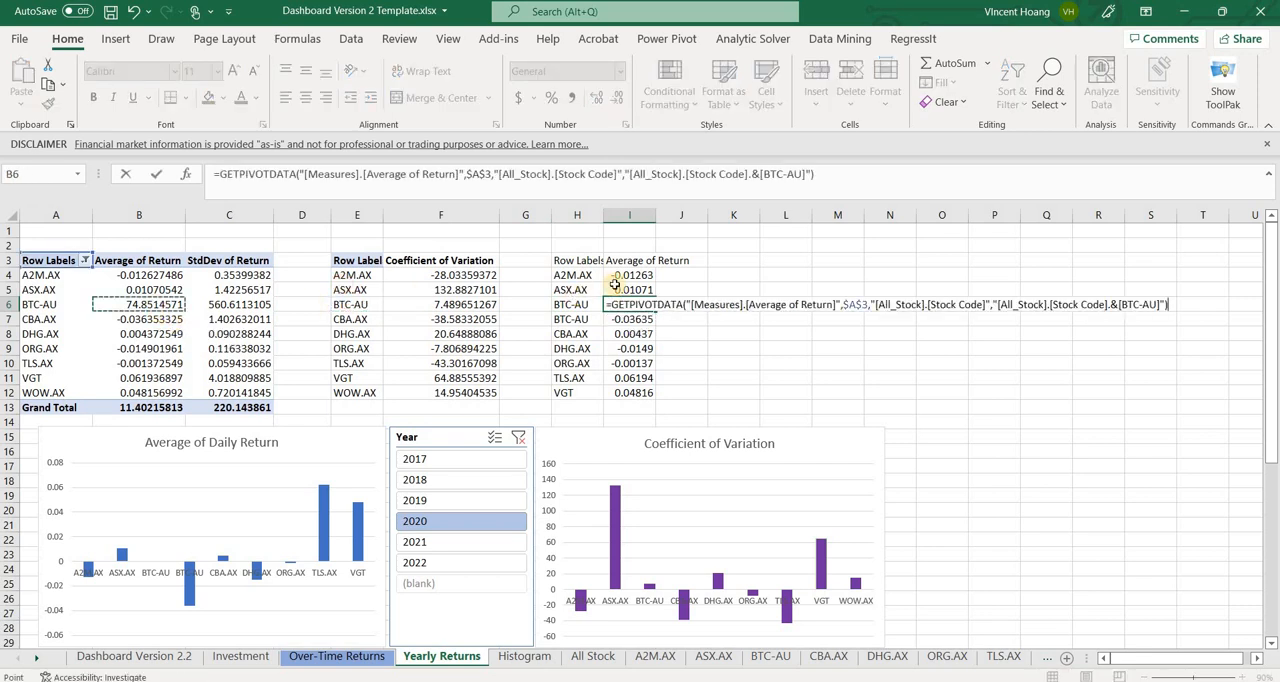
pyautogui.press('Return')
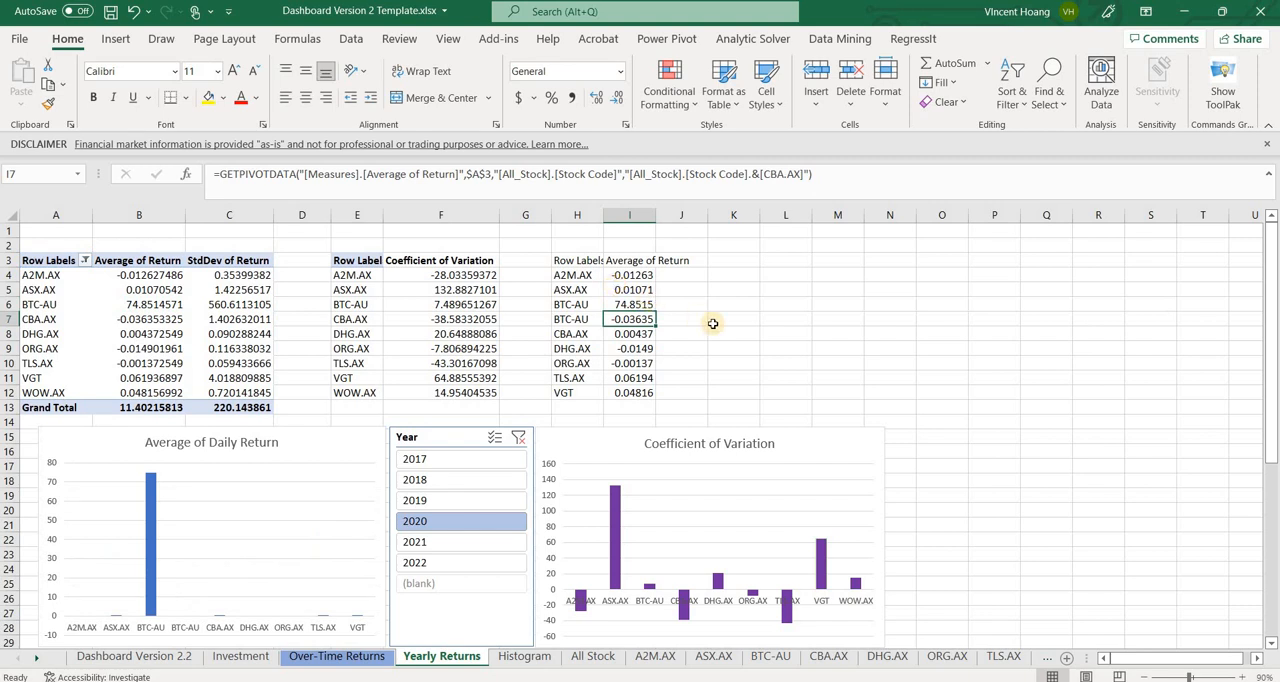
# Examine the label formulas in column H and the source ranges of the Average of Daily Return and Coefficient of Variation charts
pyautogui.scroll(-1, 706, 320)
pyautogui.scroll(1, 464, 297)
pyautogui.click(490, 321)
pyautogui.click(603, 336)
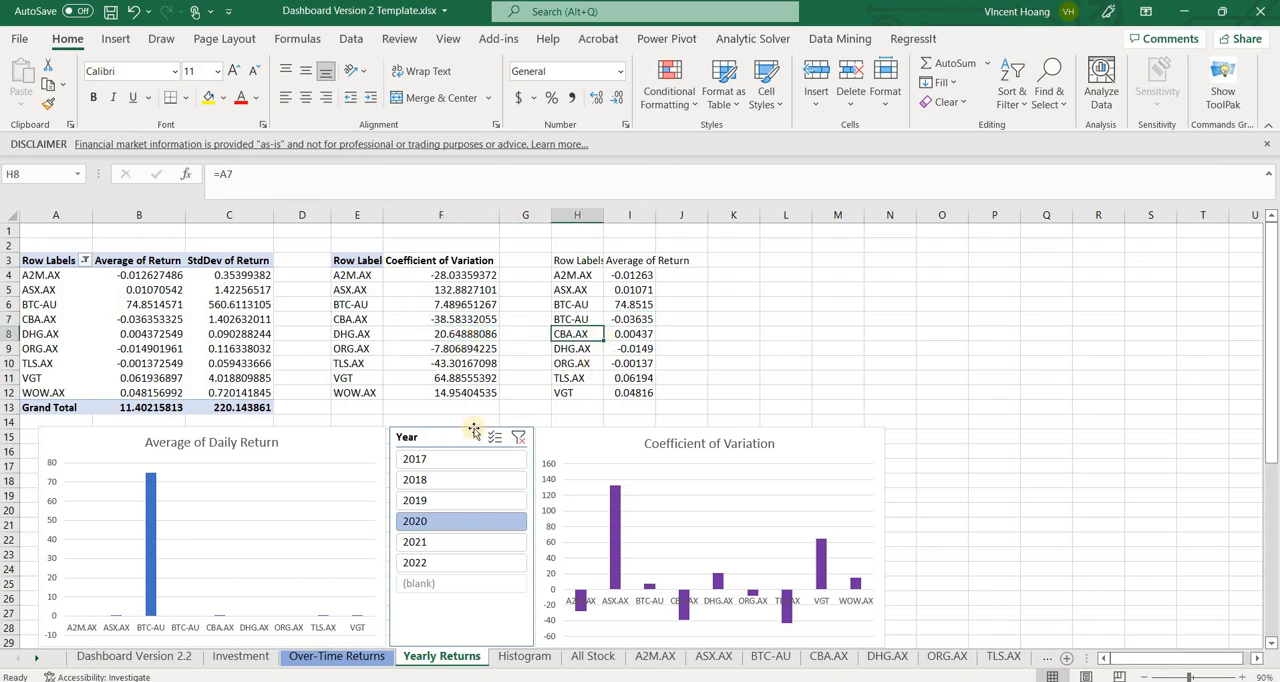
pyautogui.click(309, 488)
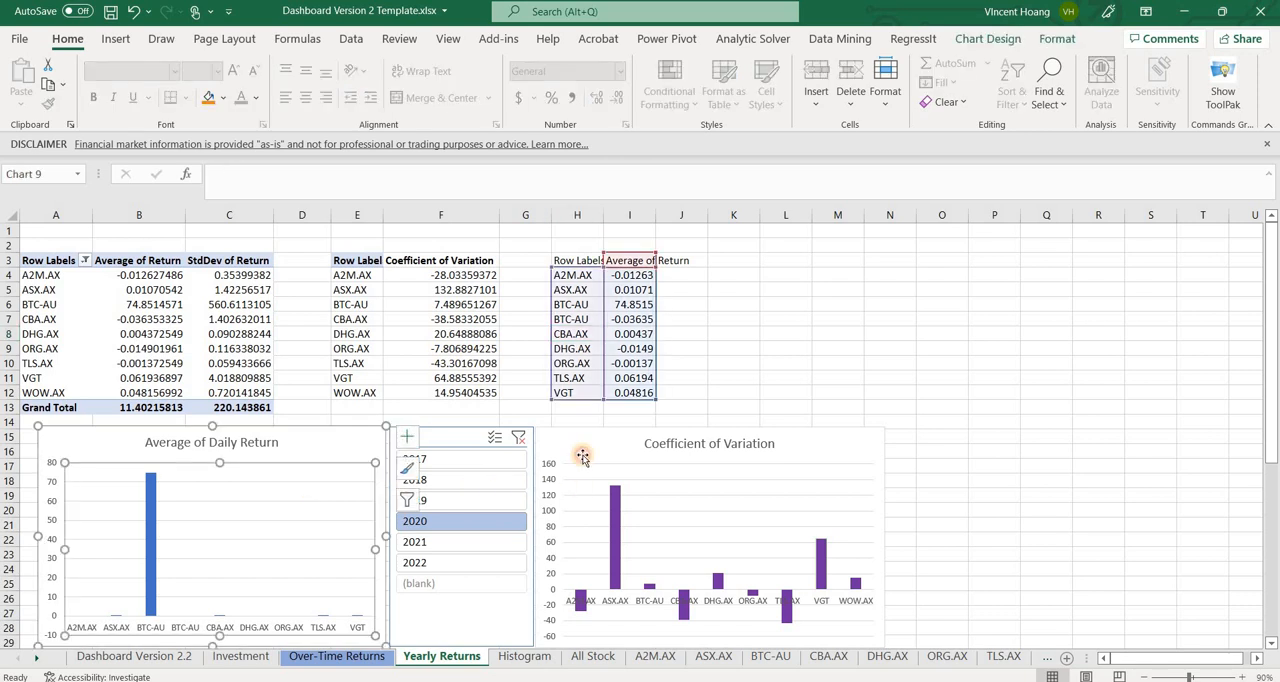
pyautogui.click(583, 456)
pyautogui.click(314, 439)
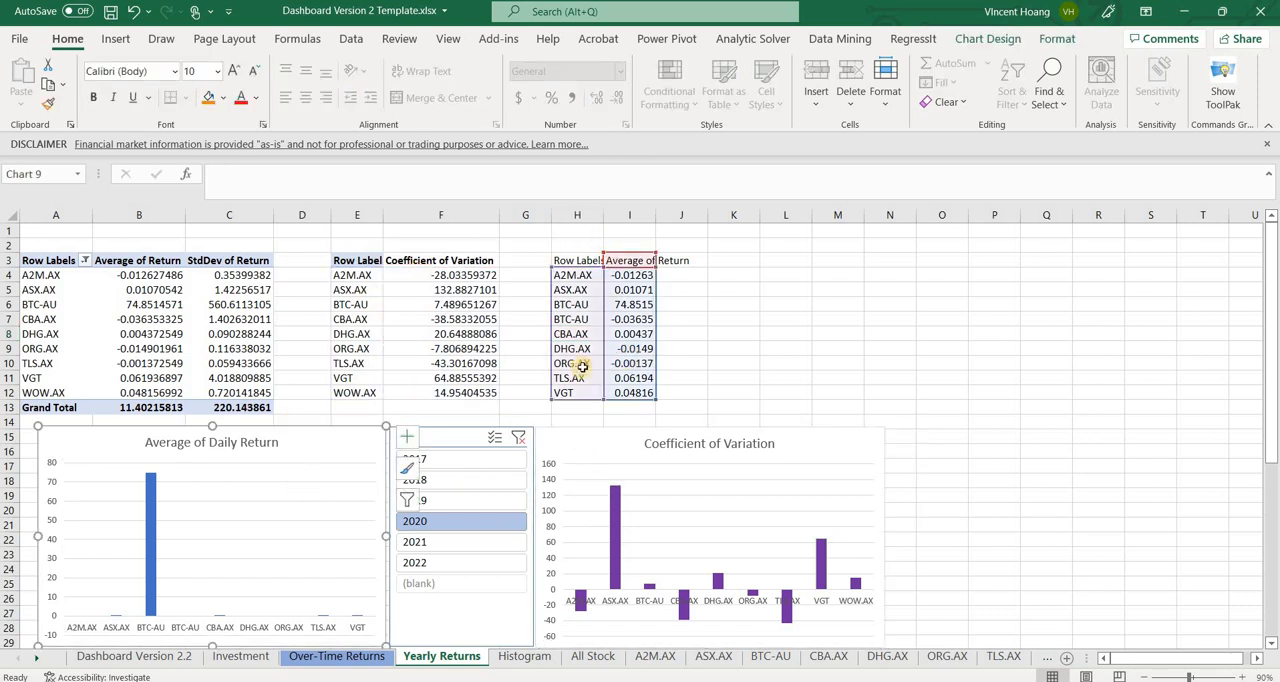
pyautogui.scroll(-1, 352, 460)
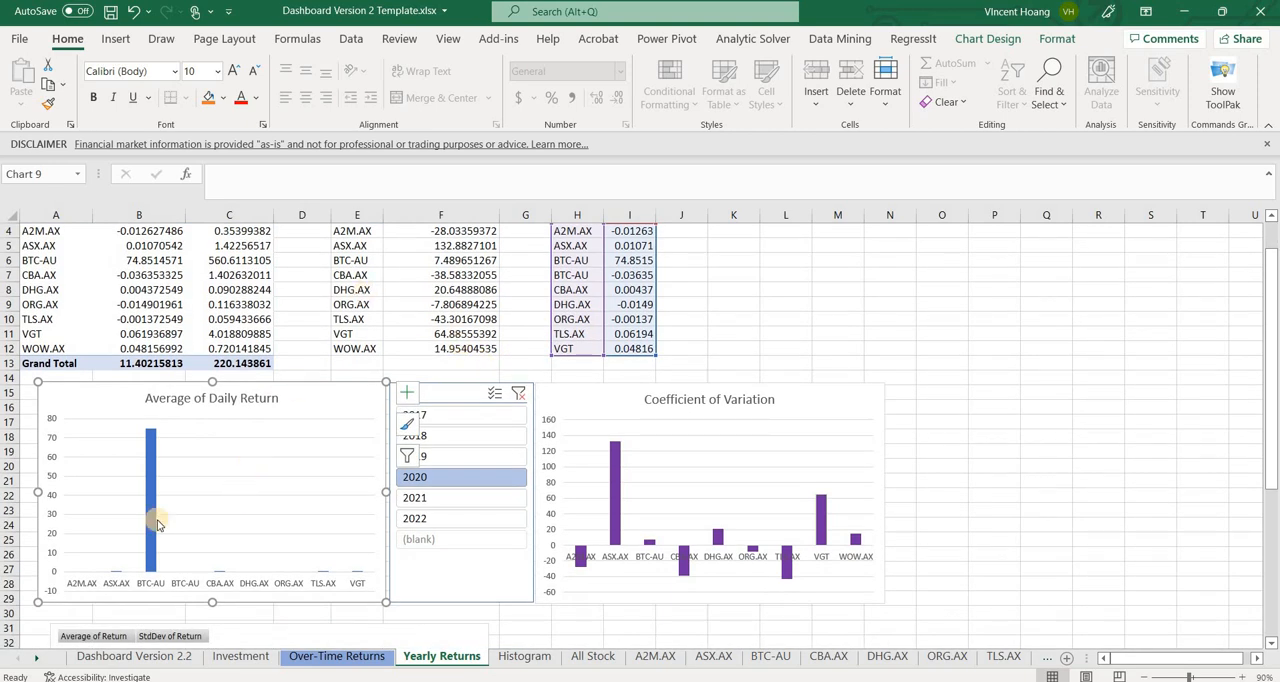
pyautogui.moveTo(147, 440)
pyautogui.click(616, 396)
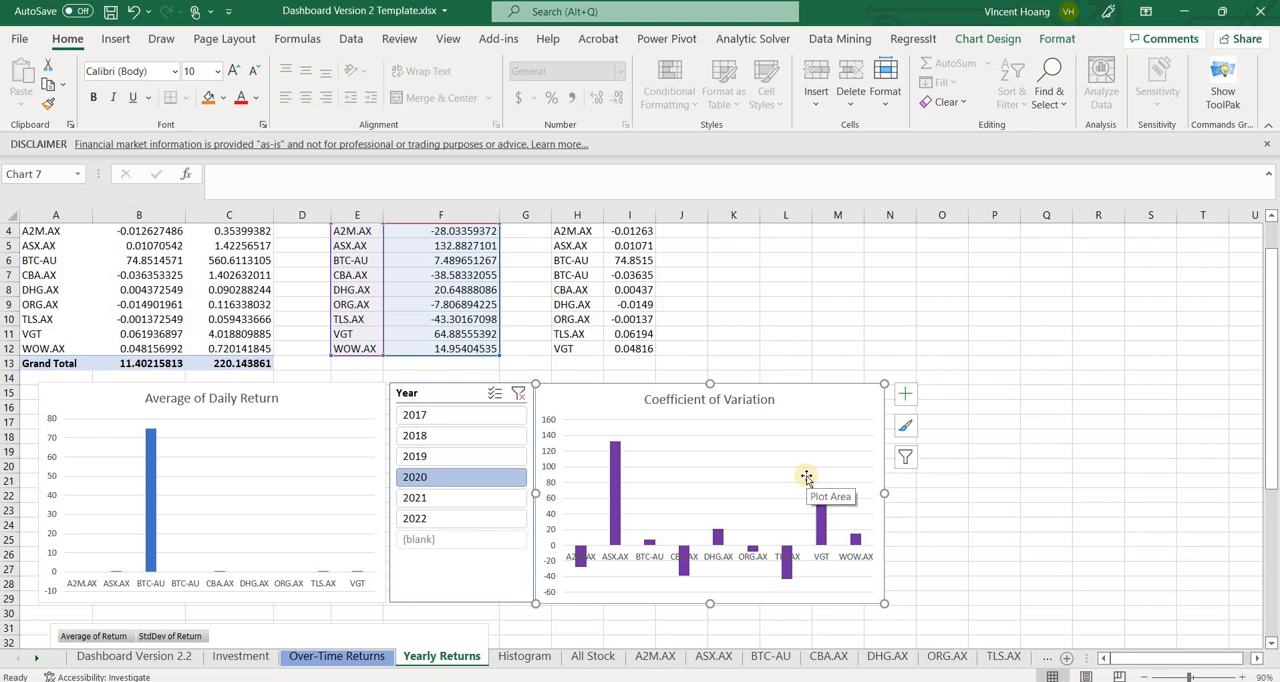
# Return to the Dashboard Version 2.2 sheet and check its Average of Daily Return and Coefficient of Variation charts
pyautogui.click(160, 660)
pyautogui.scroll(-5, 345, 600)
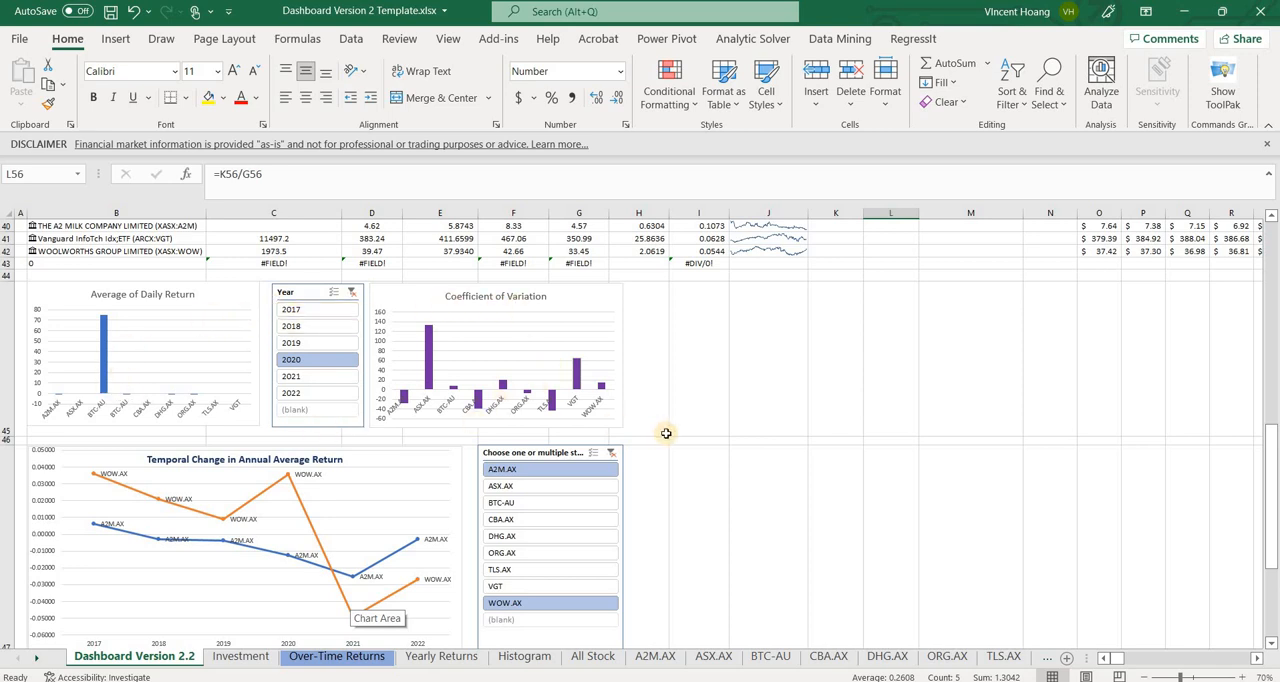
pyautogui.scroll(4, 666, 433)
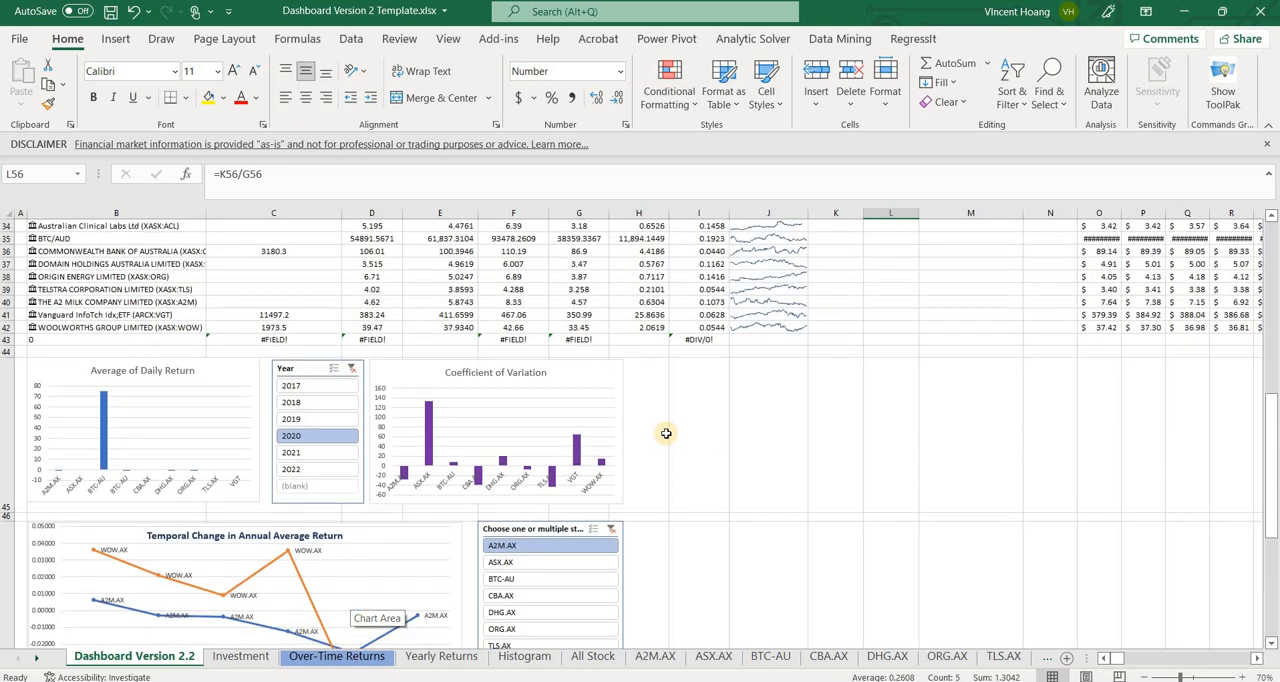
# Review the stock list on the Investment sheet and select the empty cells A12:D13 below it
pyautogui.scroll(-4, 666, 433)
pyautogui.click(240, 656)
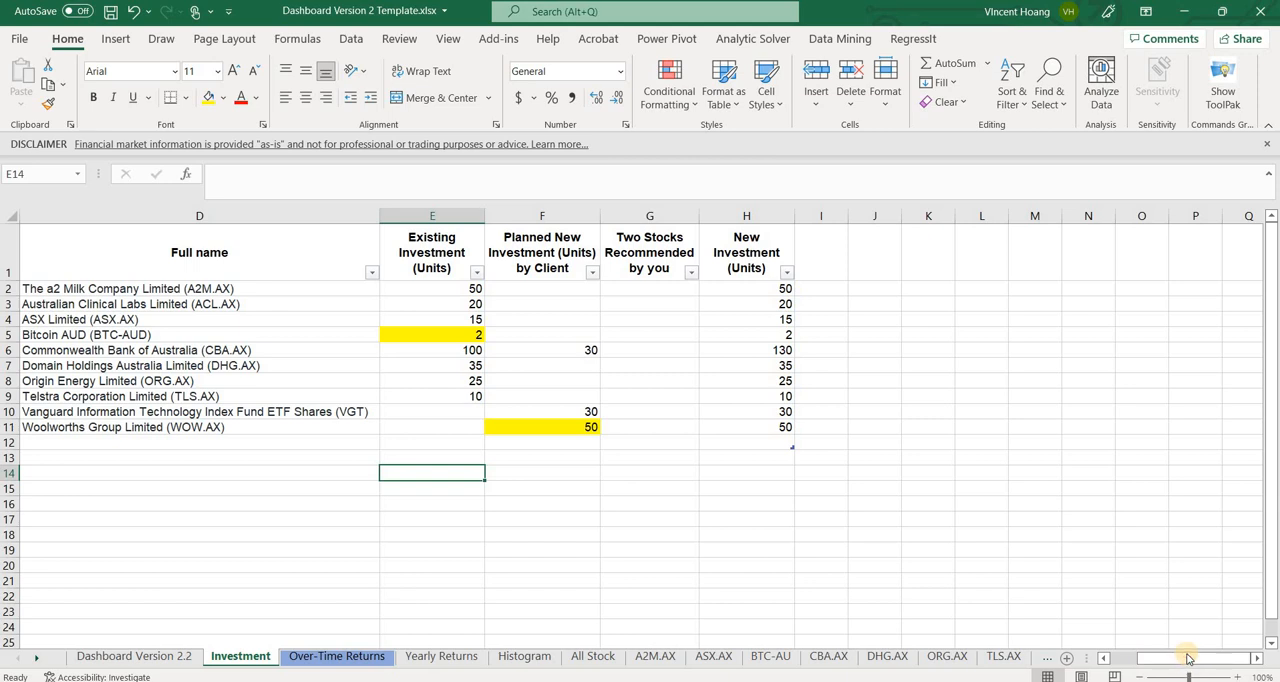
pyautogui.moveTo(1187, 658); pyautogui.dragTo(1143, 658)
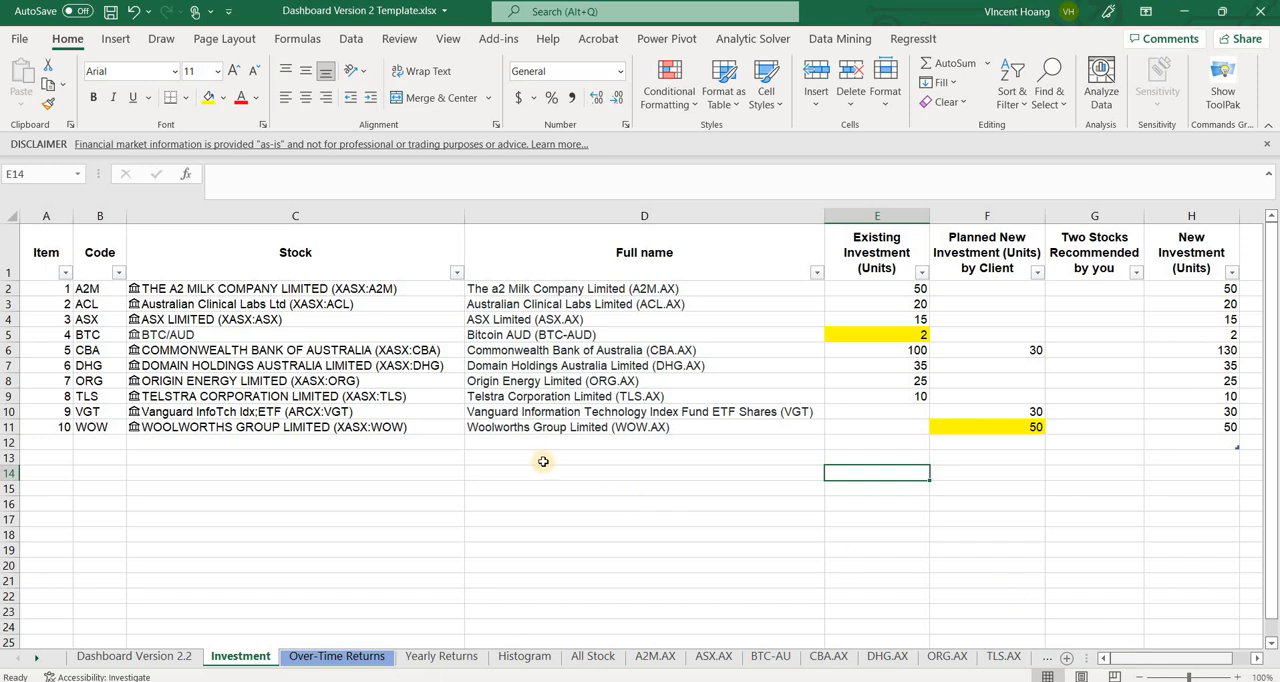
pyautogui.click(57, 448)
pyautogui.moveTo(57, 448); pyautogui.dragTo(713, 455)
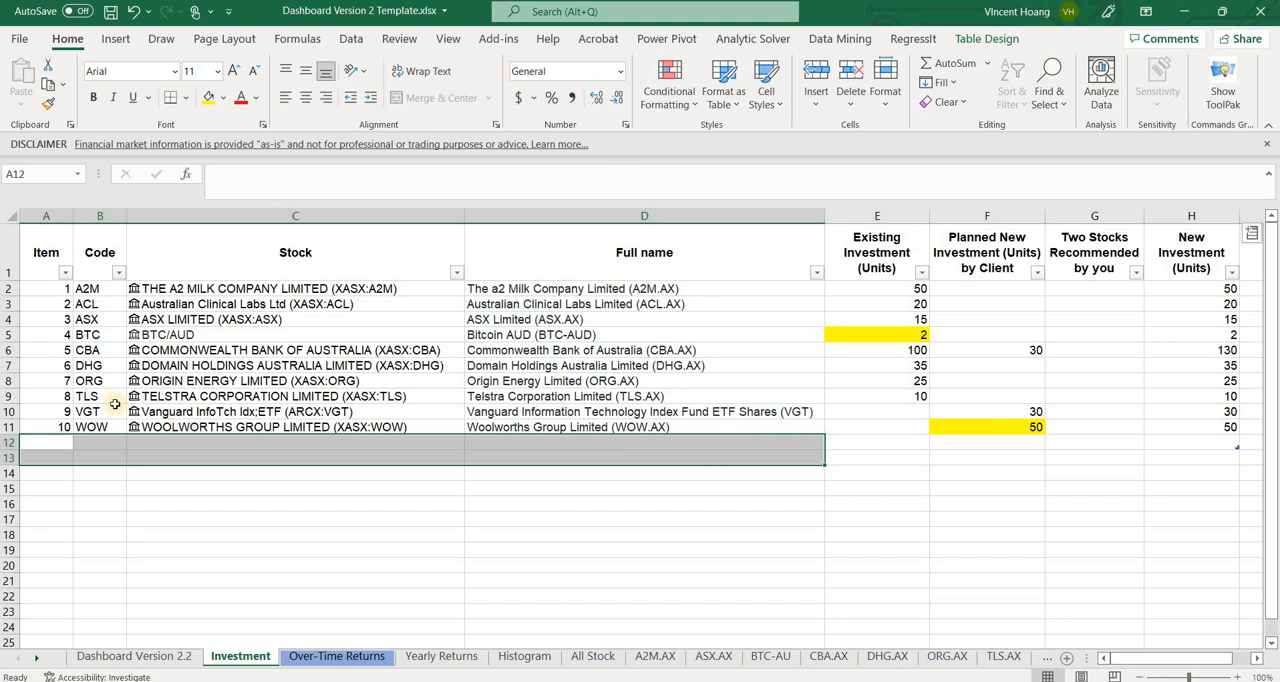
# Look over the Over-Time Returns and Yearly Returns sheets and bring up the All Stock data table
pyautogui.click(306, 666)
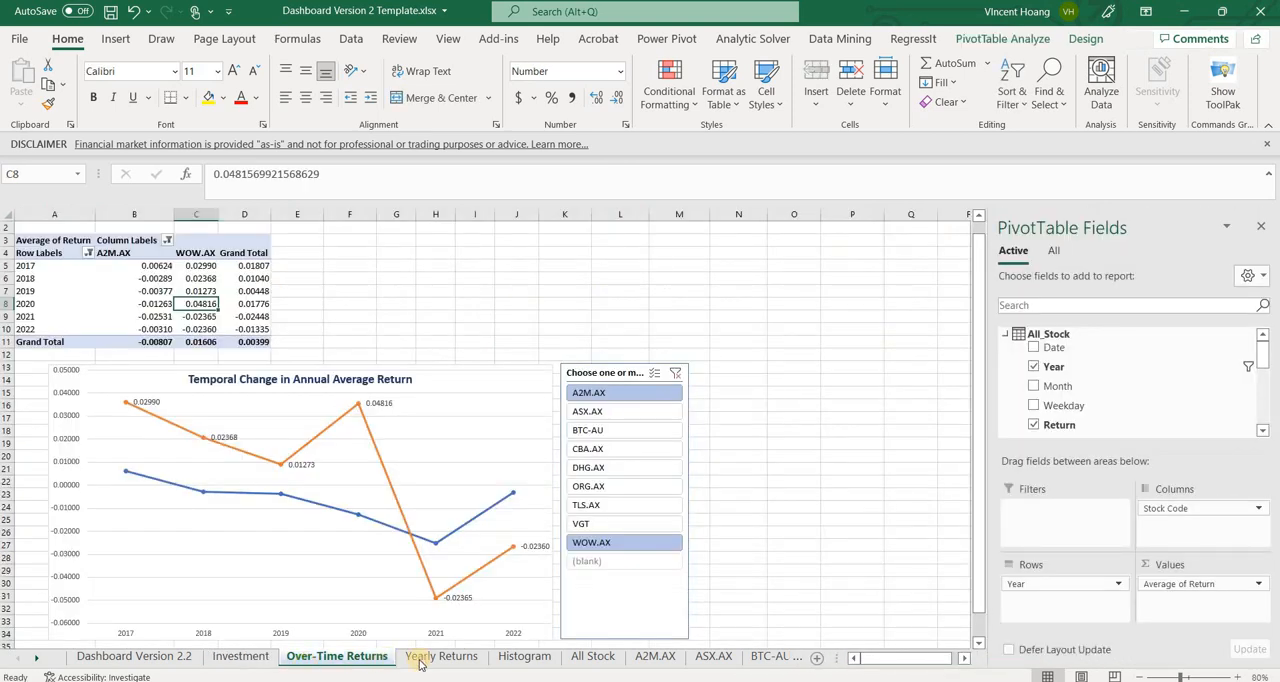
pyautogui.click(424, 662)
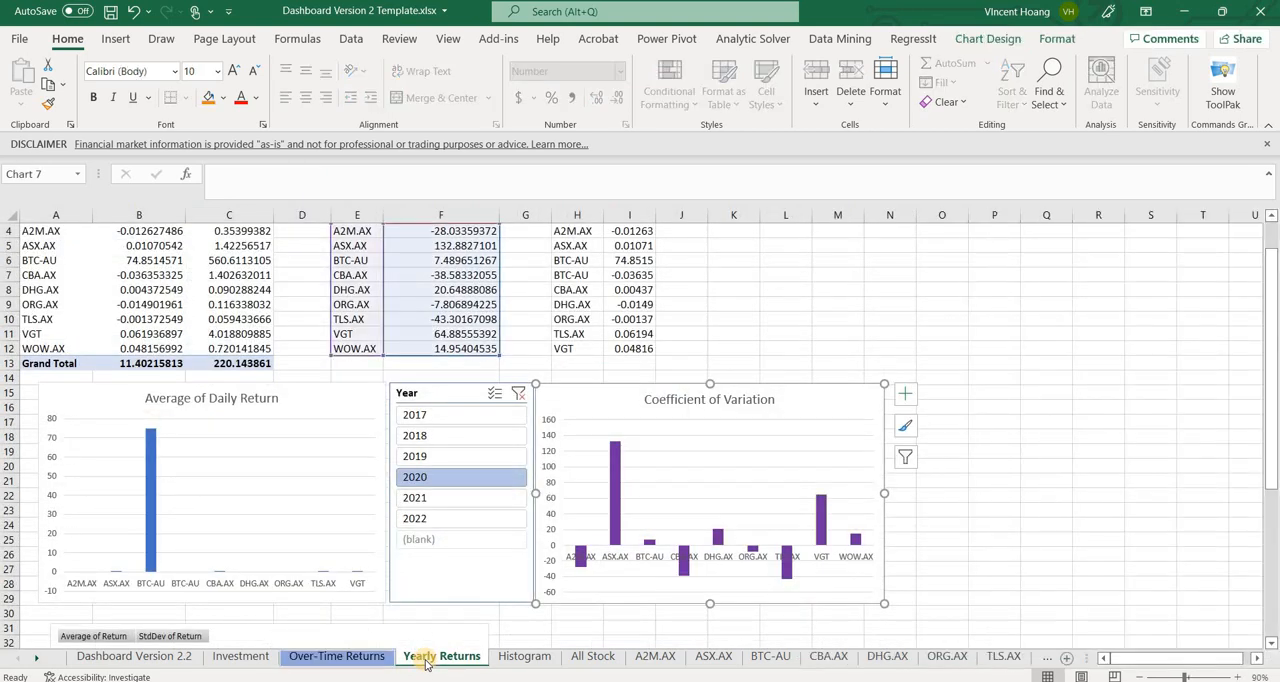
pyautogui.click(578, 660)
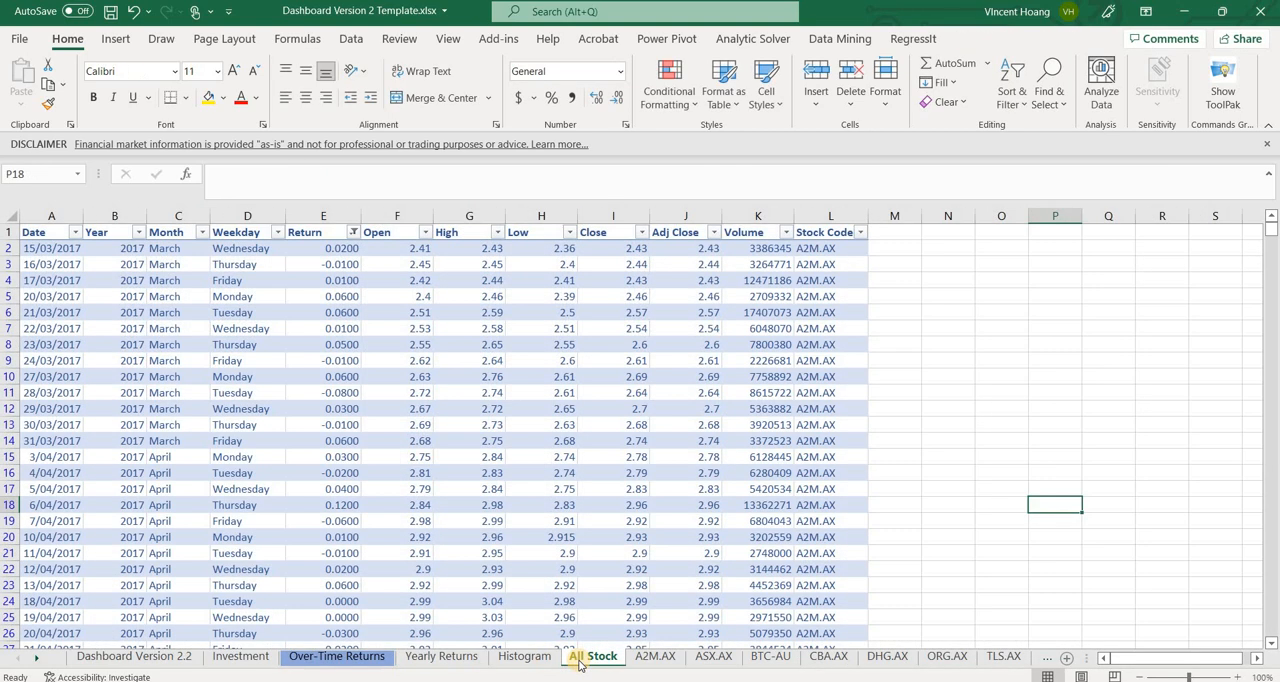